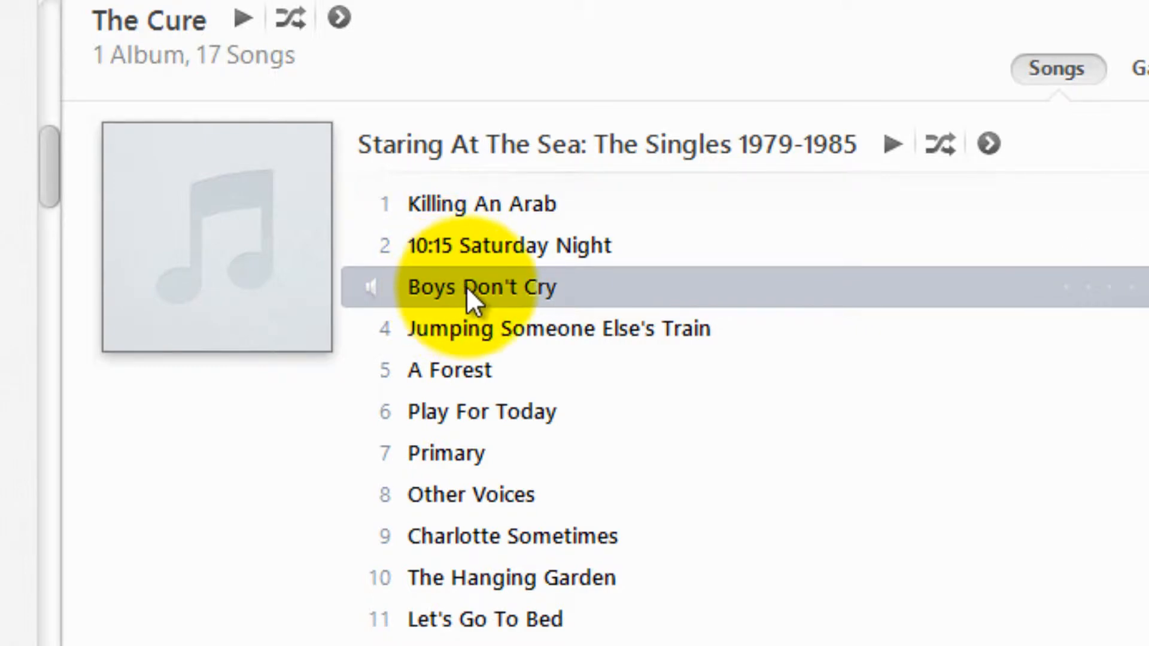
Step: Play the song Boys Don't Cry and pause it at 0:23 to find the clip's starting point
{"action": "left_click", "coordinate": [483, 282]}
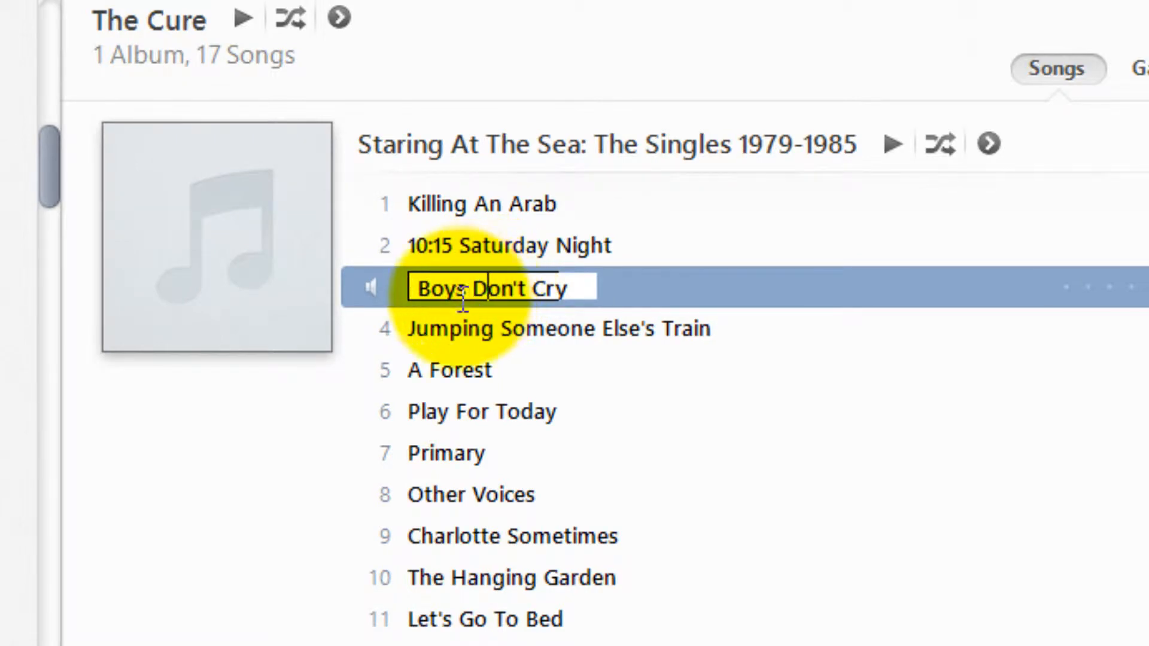
{"action": "left_click", "coordinate": [426, 334]}
{"action": "double_click", "coordinate": [448, 287]}
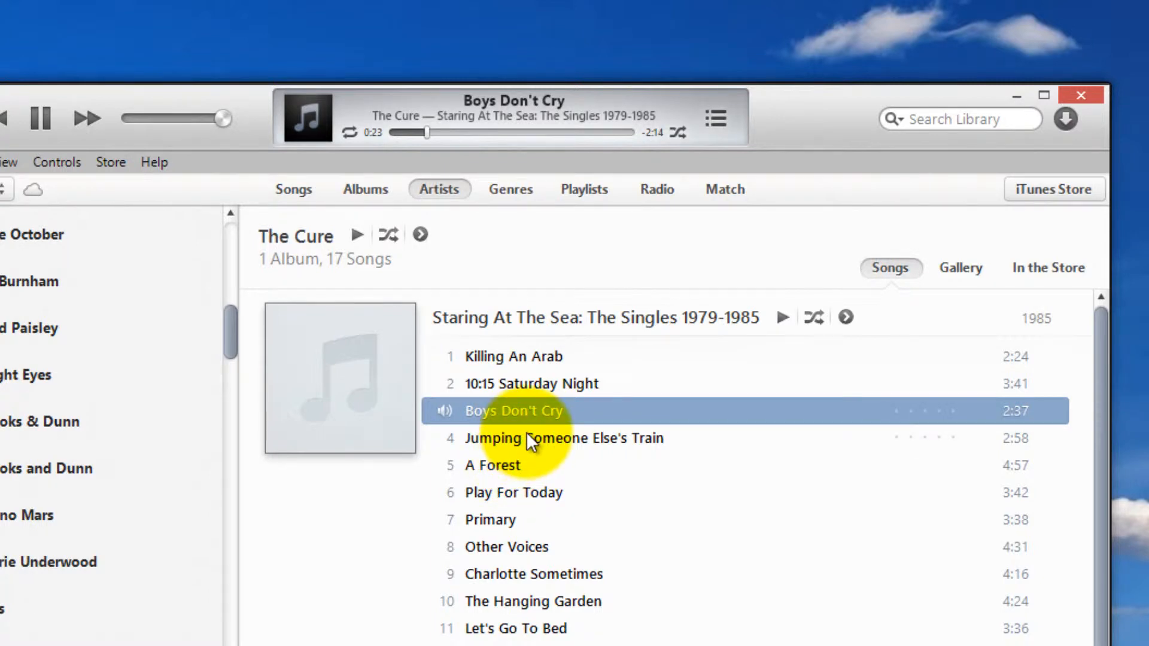
{"action": "key", "text": "space"}
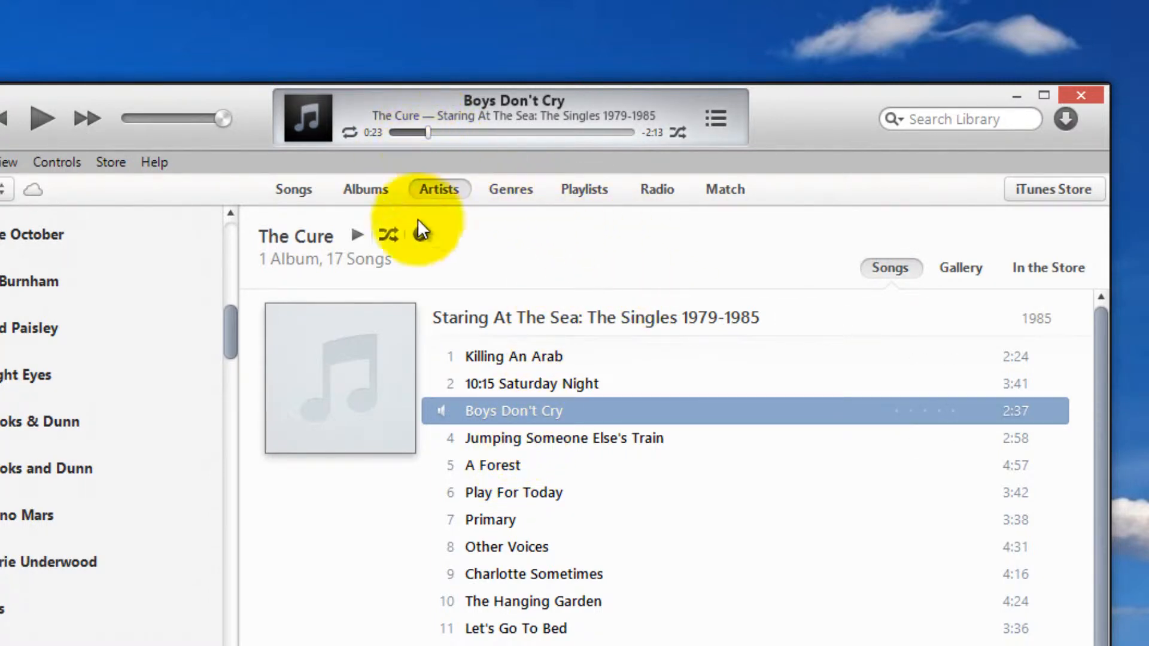
Step: Open the playback options in the song info of Boys Don't Cry and set its start time to 0:23
{"action": "right_click", "coordinate": [529, 411]}
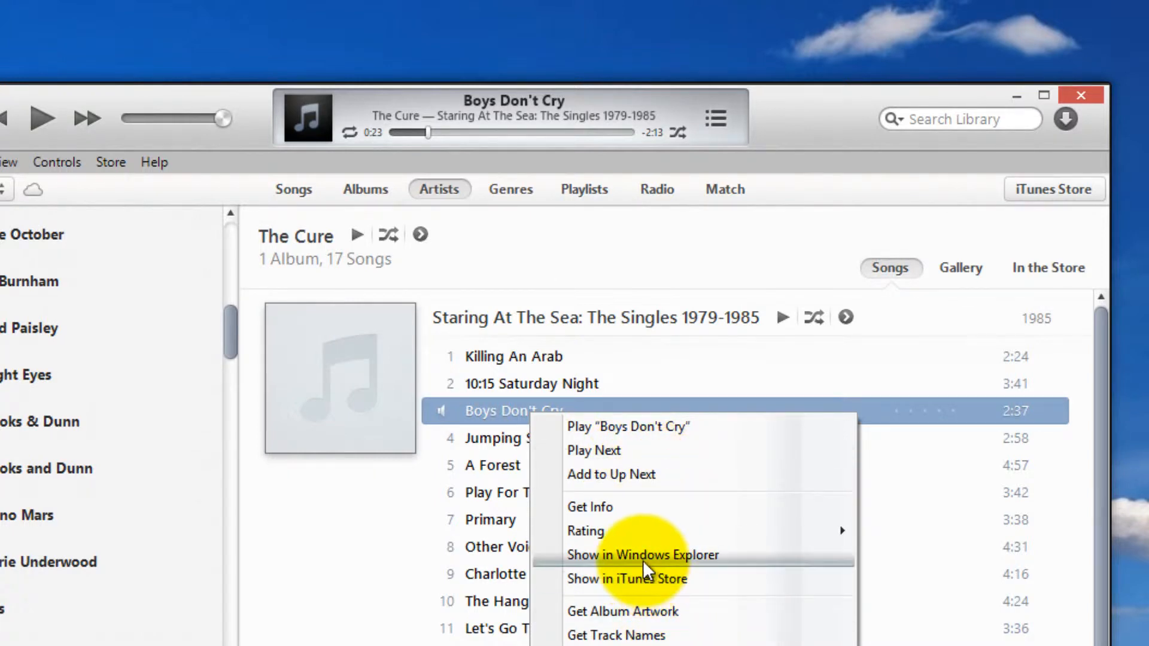
{"action": "left_click", "coordinate": [652, 506]}
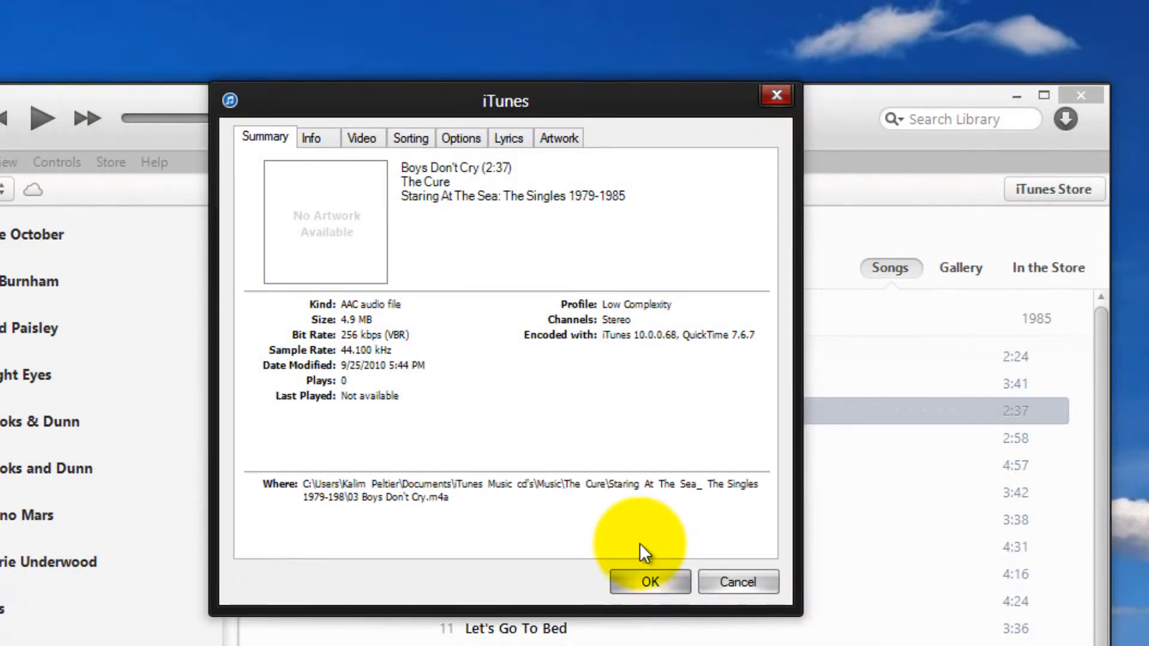
{"action": "left_click", "coordinate": [311, 137]}
{"action": "left_click", "coordinate": [448, 140]}
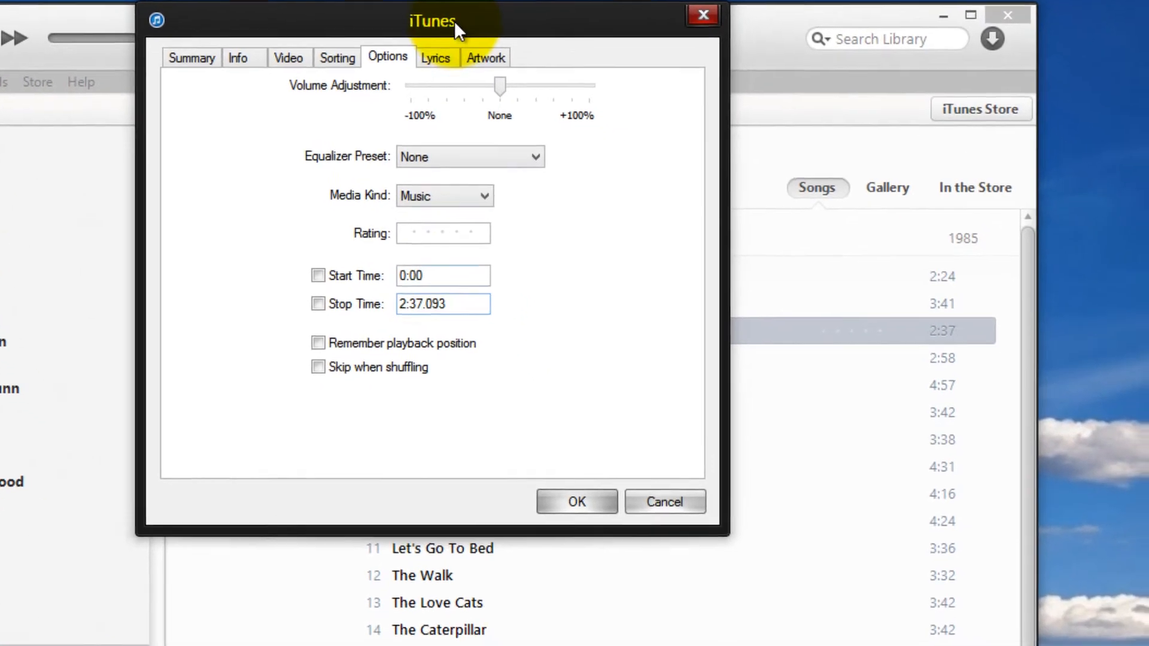
{"action": "left_click_drag", "start_coordinate": [443, 35], "coordinate": [546, 389]}
{"action": "left_click_drag", "start_coordinate": [491, 328], "coordinate": [501, 315]}
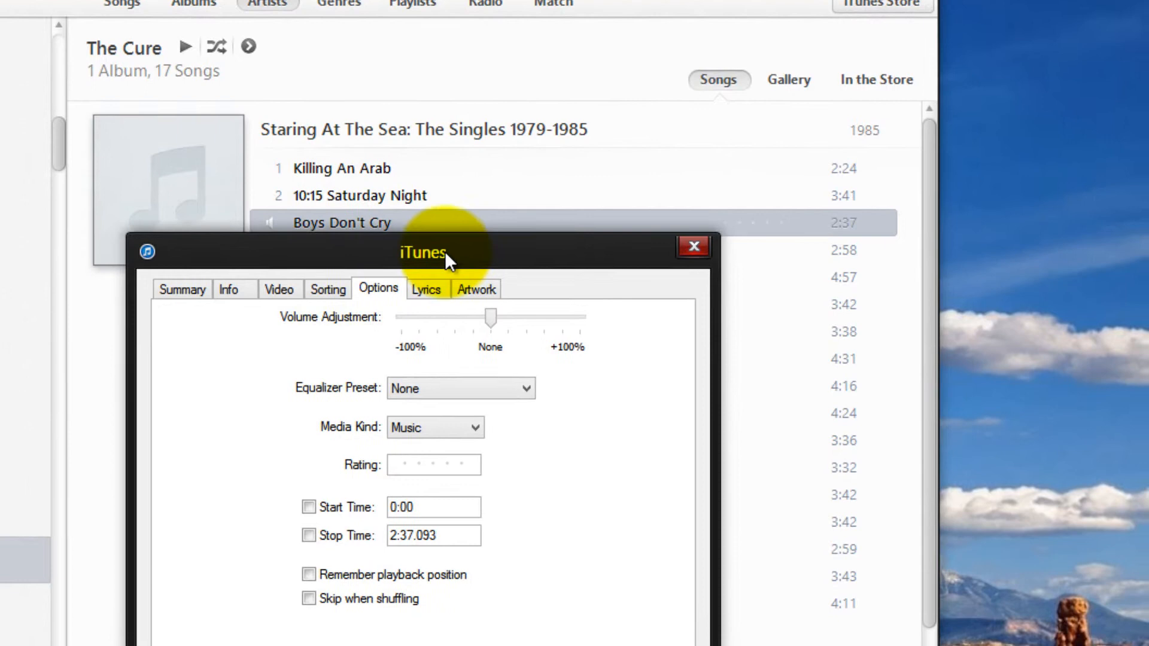
{"action": "left_click_drag", "start_coordinate": [444, 250], "coordinate": [453, 214]}
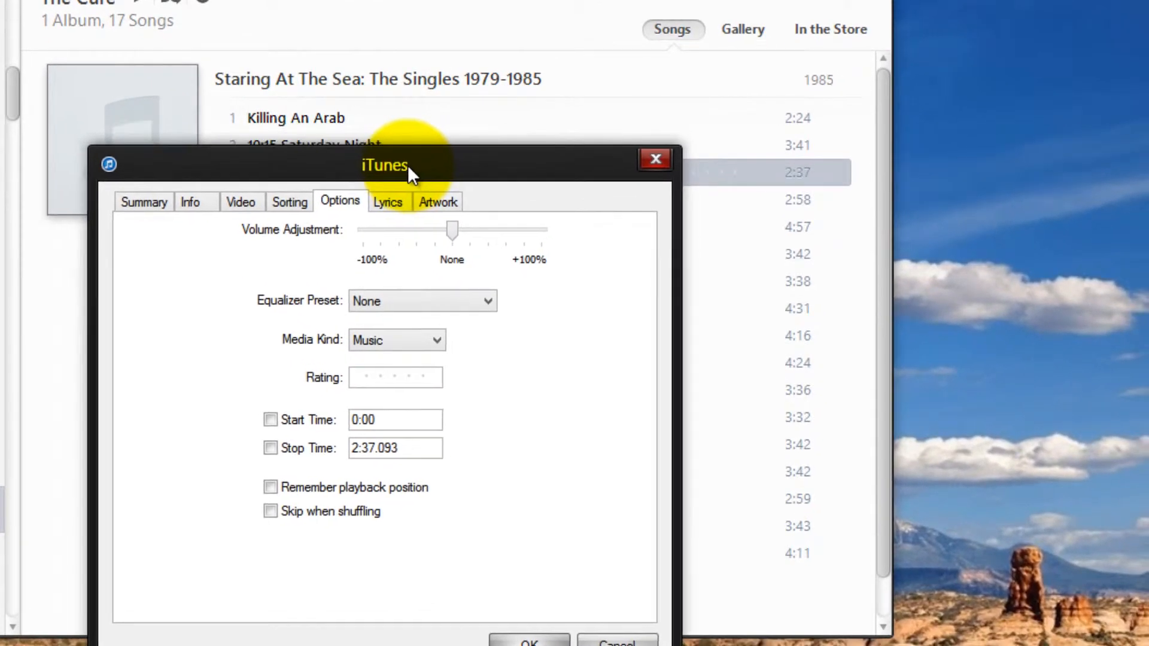
{"action": "left_click_drag", "start_coordinate": [409, 168], "coordinate": [454, 123]}
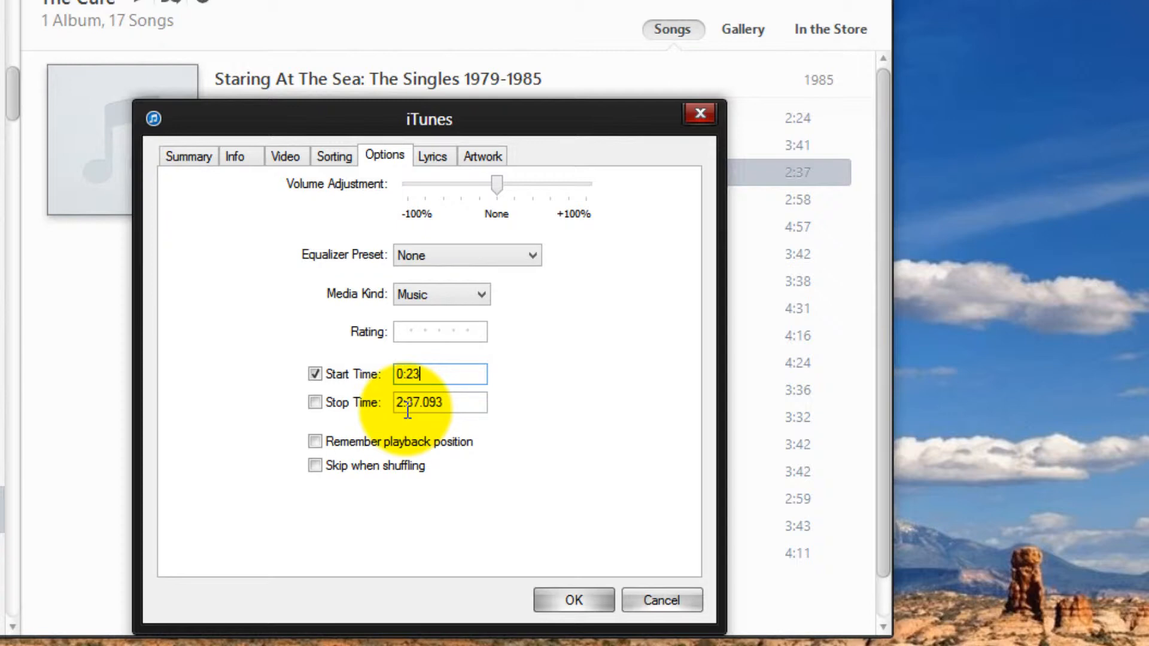
Step: Set the stop time of Boys Don't Cry to 0:53 and save the song's options
{"action": "left_click", "coordinate": [457, 405]}
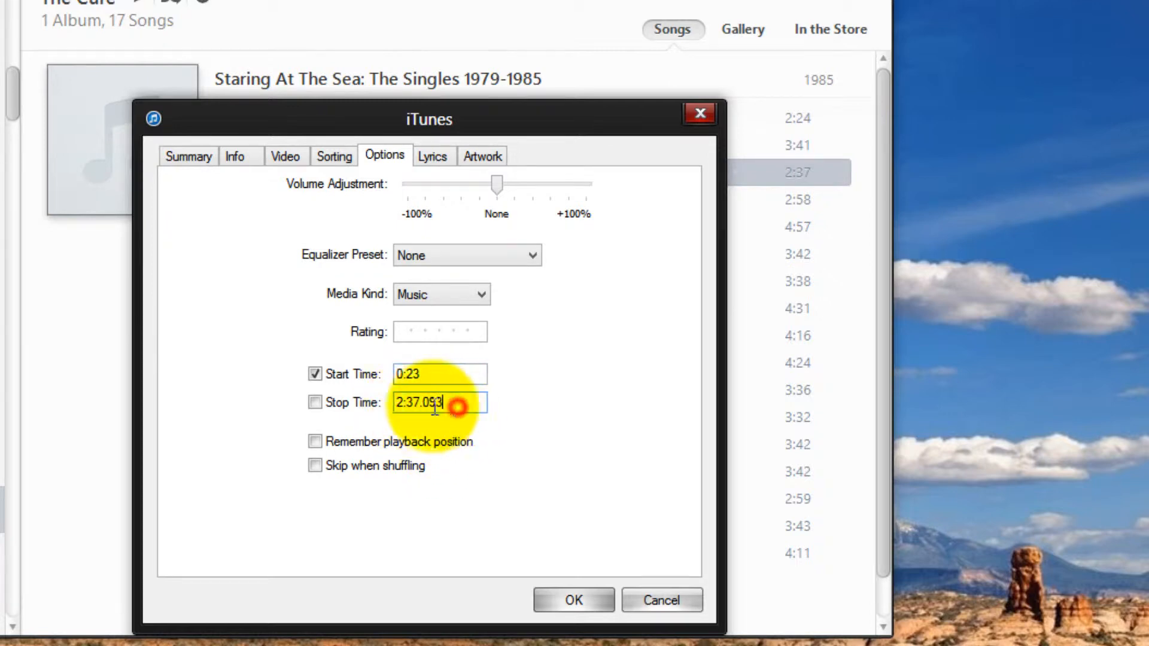
{"action": "left_click_drag", "start_coordinate": [435, 408], "coordinate": [138, 410]}
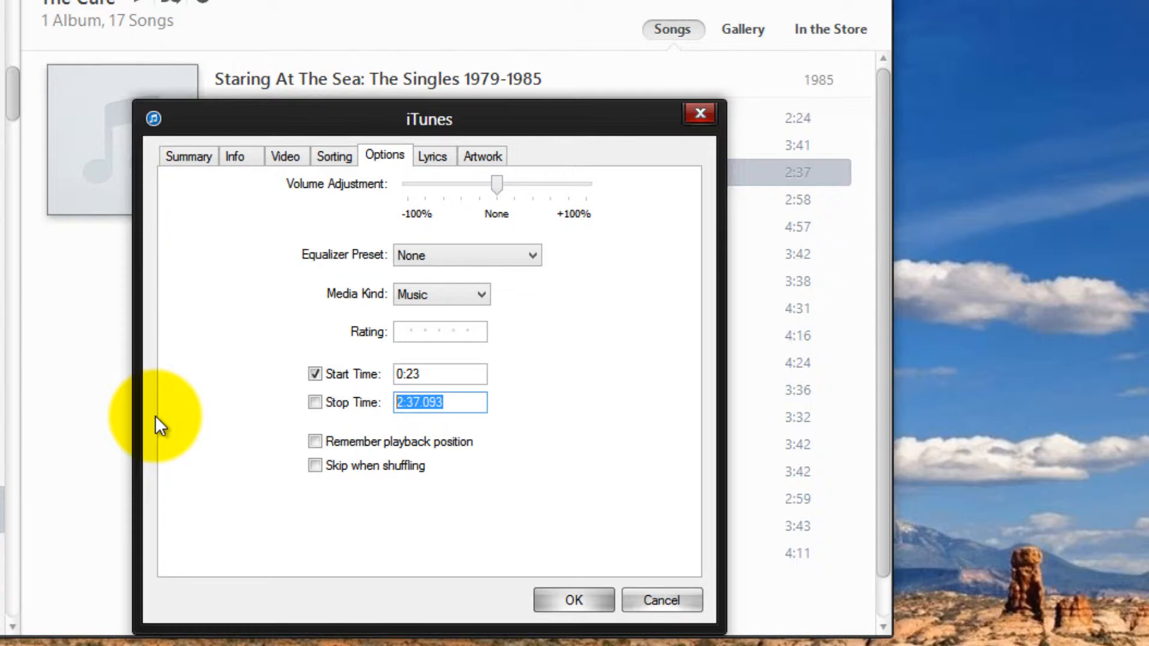
{"action": "type", "text": "0:53"}
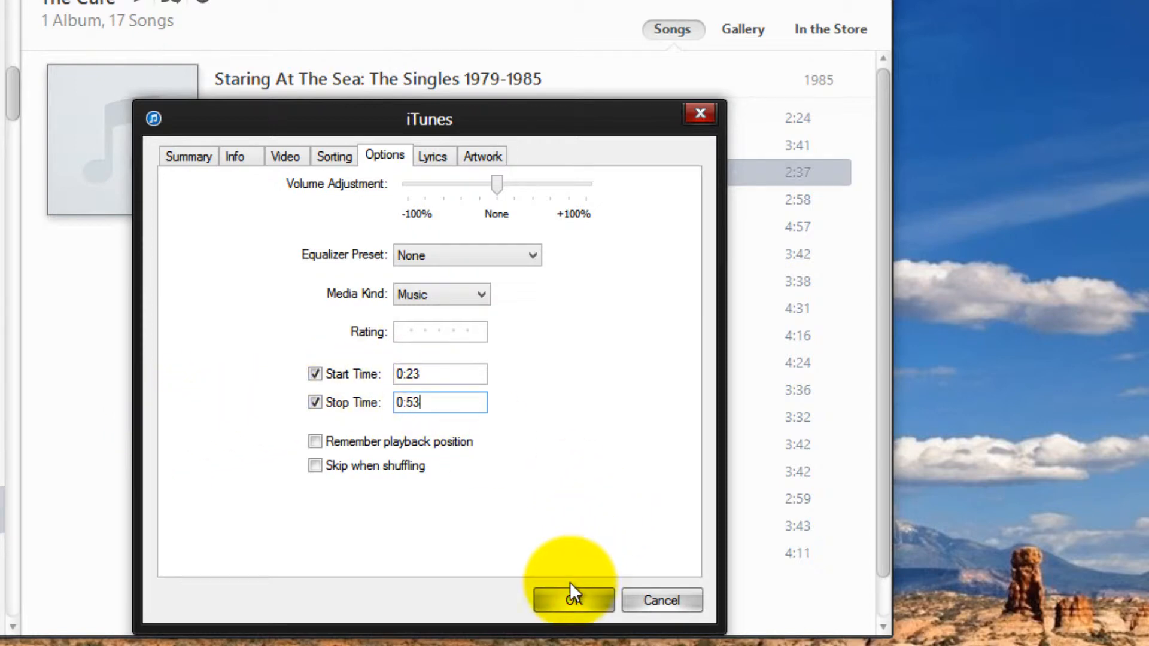
{"action": "left_click", "coordinate": [562, 602]}
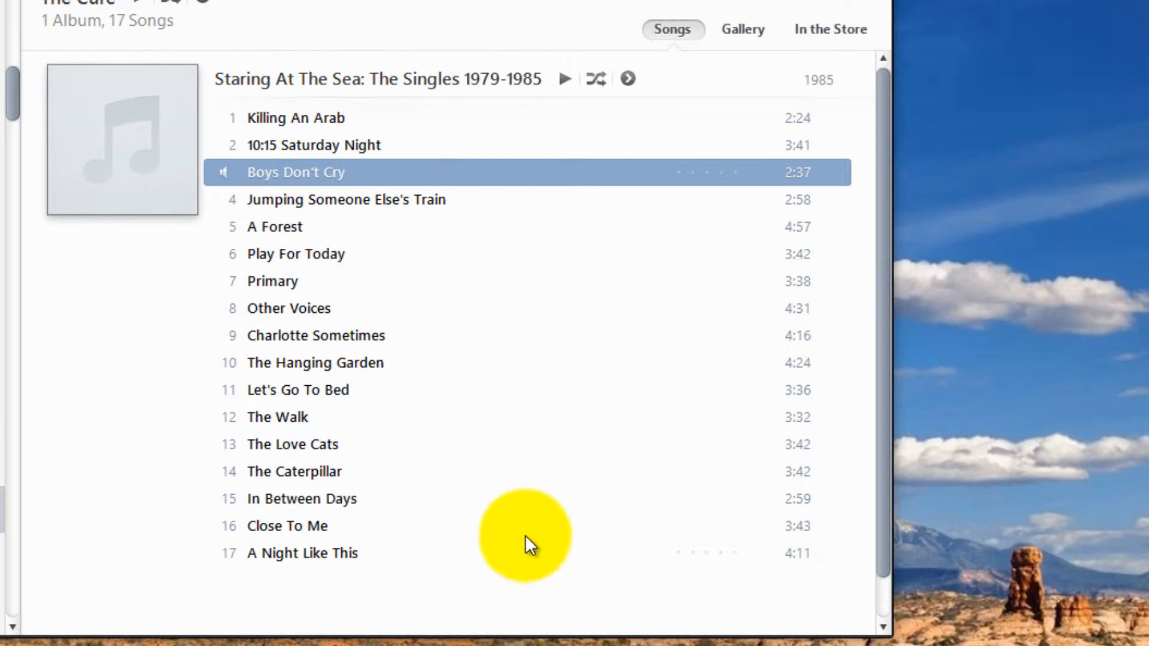
Step: Create an AAC version of Boys Don't Cry and show the new 0:30 copy in Windows Explorer
{"action": "right_click", "coordinate": [299, 173]}
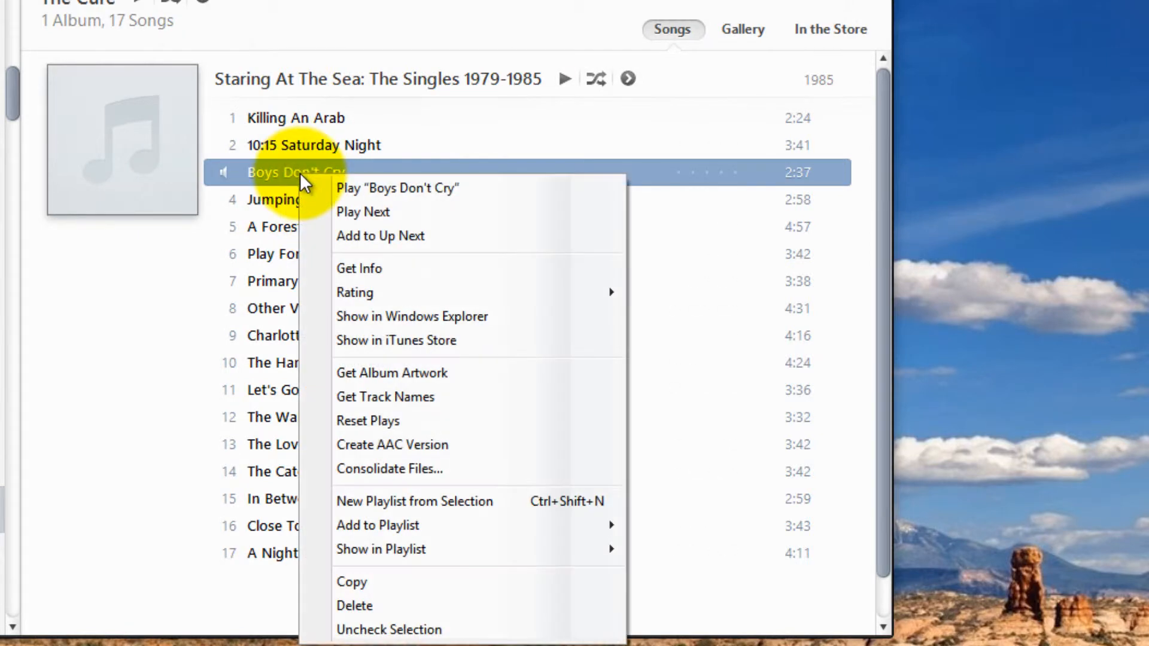
{"action": "left_click", "coordinate": [434, 444]}
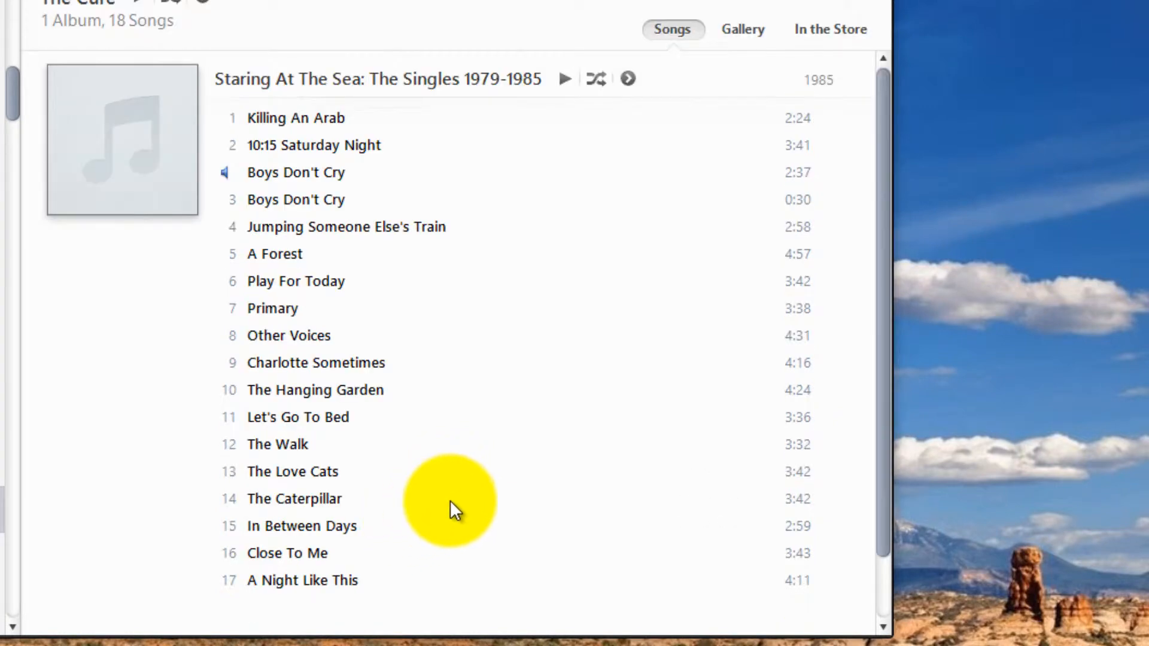
{"action": "left_click", "coordinate": [312, 201]}
{"action": "right_click", "coordinate": [312, 201]}
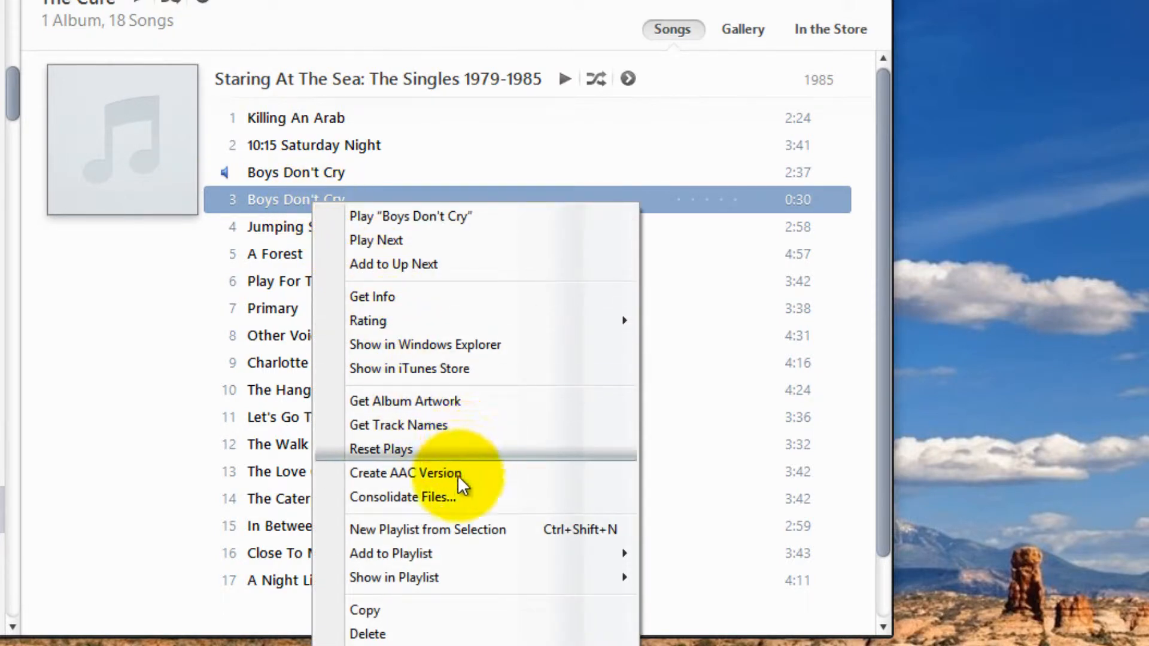
{"action": "left_click", "coordinate": [451, 340]}
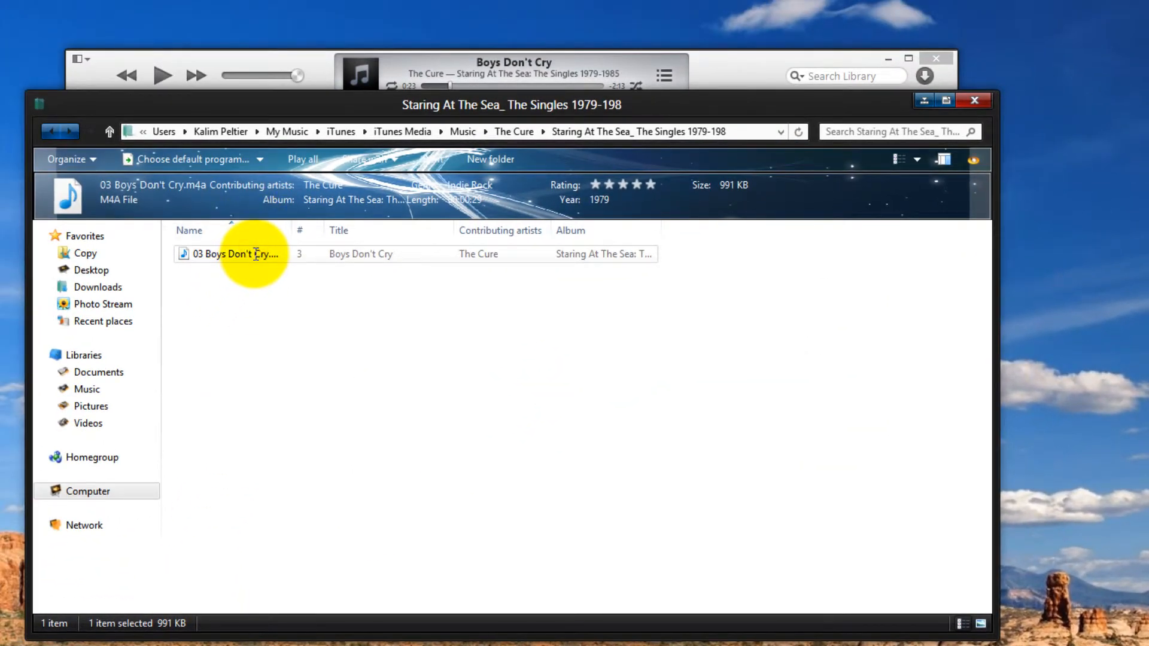
Step: Move the file 03 Boys Don't Cry.m4a from the album folder to the desktop and close the folder window
{"action": "left_click", "coordinate": [245, 304]}
{"action": "left_click", "coordinate": [237, 256]}
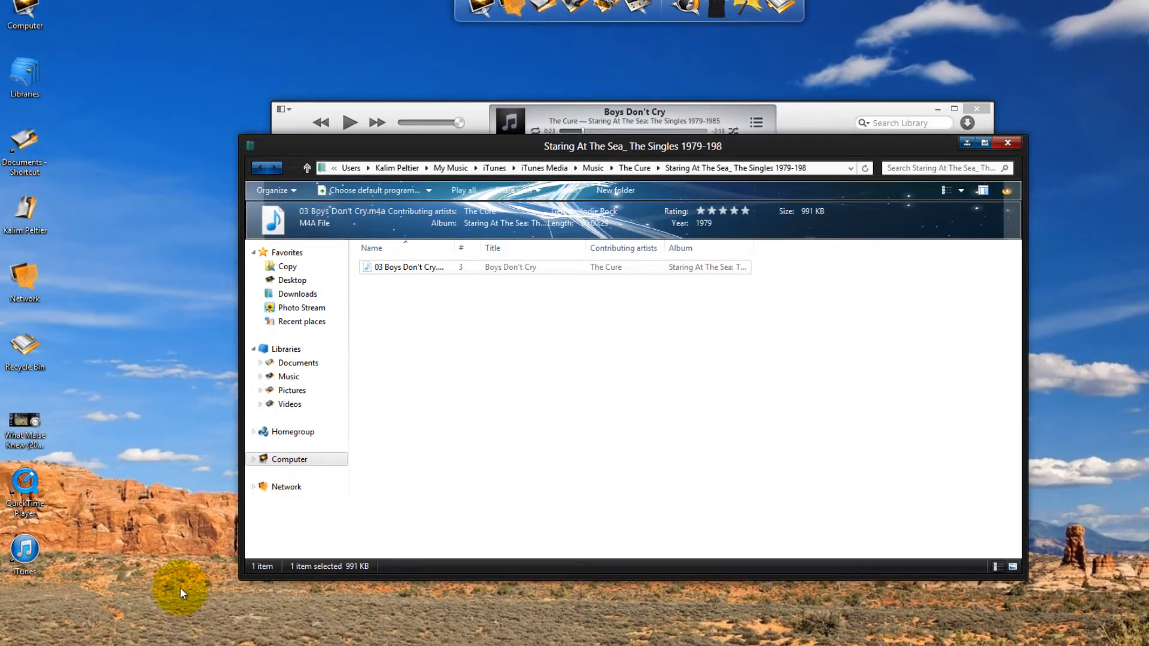
{"action": "left_click", "coordinate": [174, 584]}
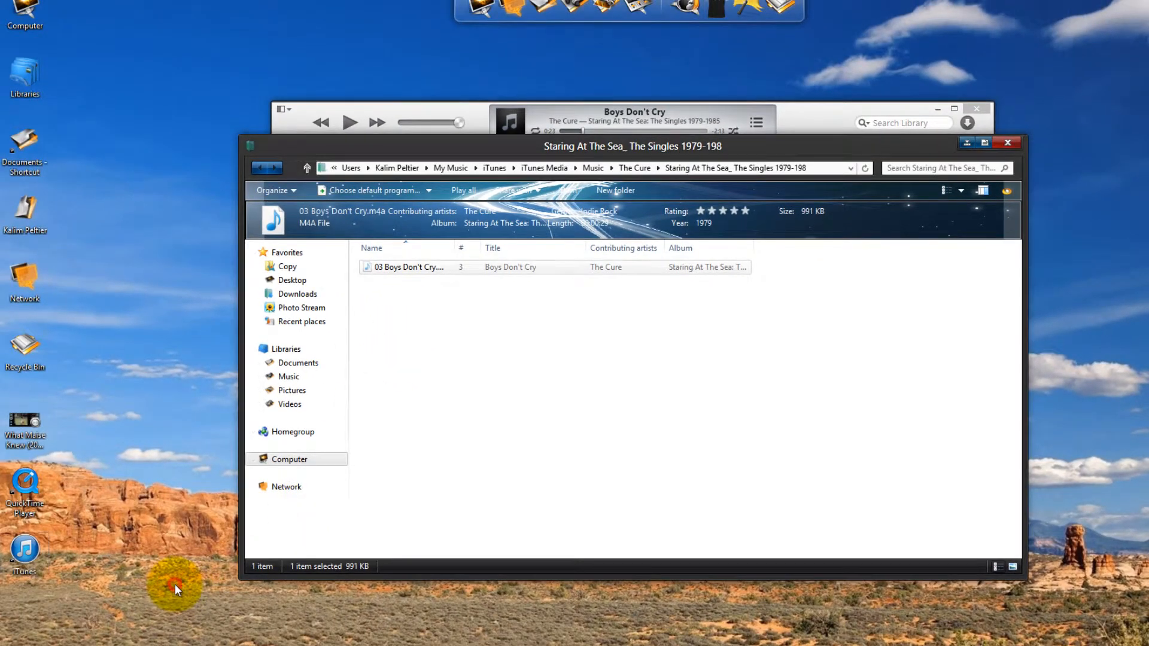
{"action": "left_click_drag", "start_coordinate": [177, 584], "coordinate": [180, 585]}
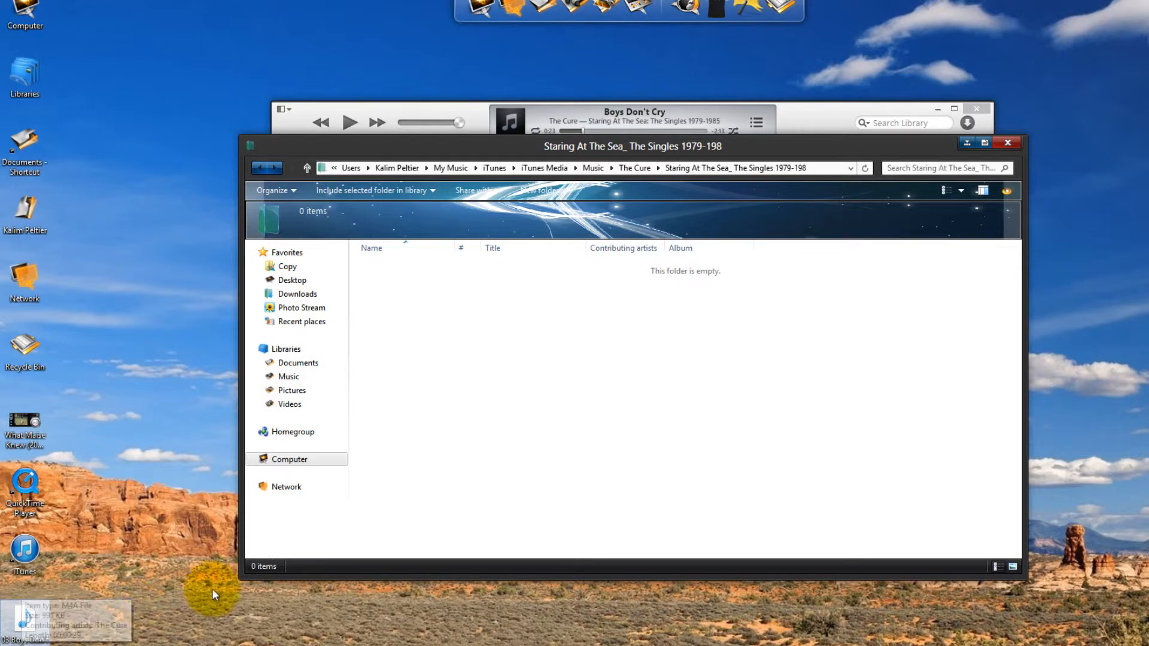
{"action": "left_click", "coordinate": [1006, 143]}
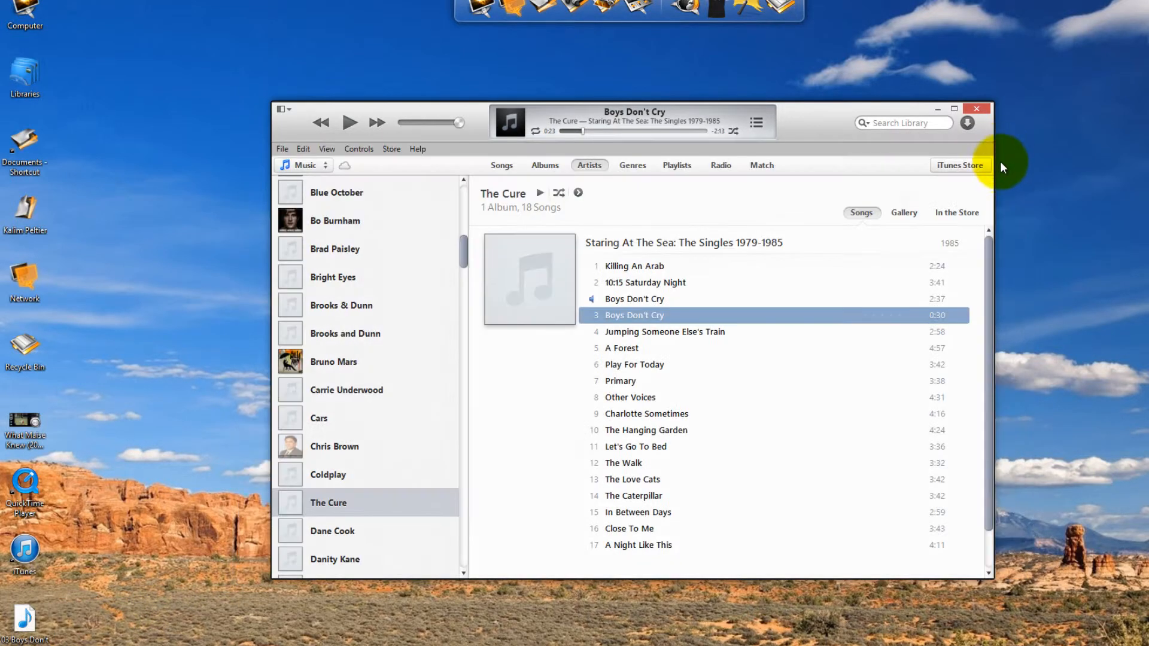
Step: Delete the 0:30 copy of Boys Don't Cry from the iTunes library
{"action": "right_click", "coordinate": [697, 322]}
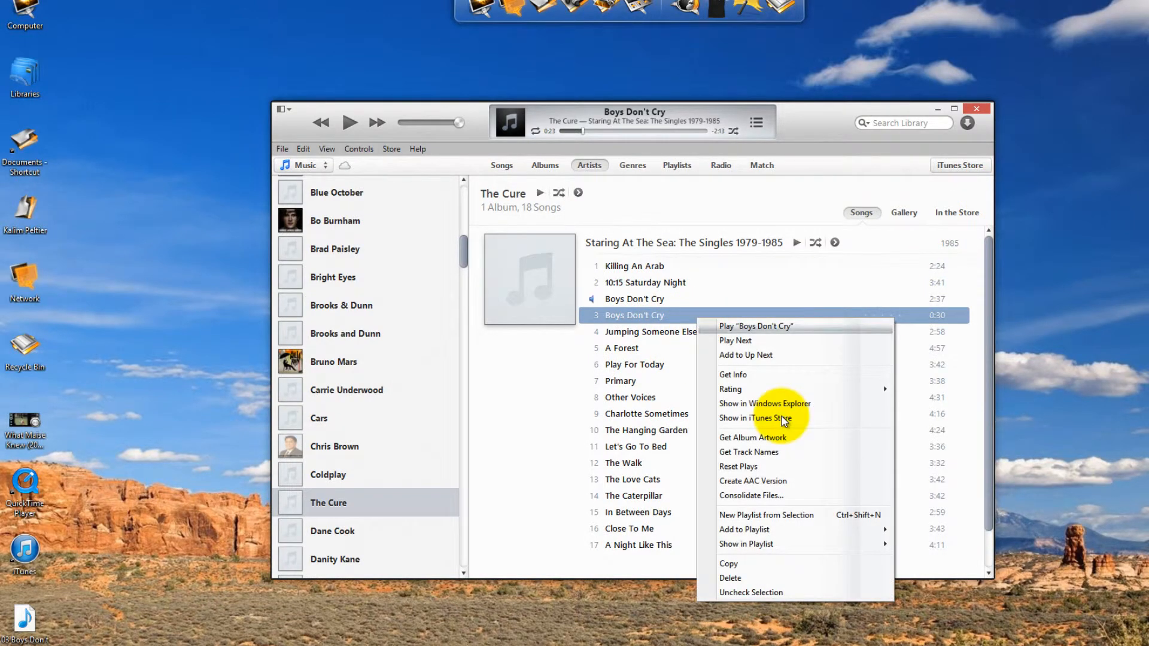
{"action": "left_click", "coordinate": [786, 578]}
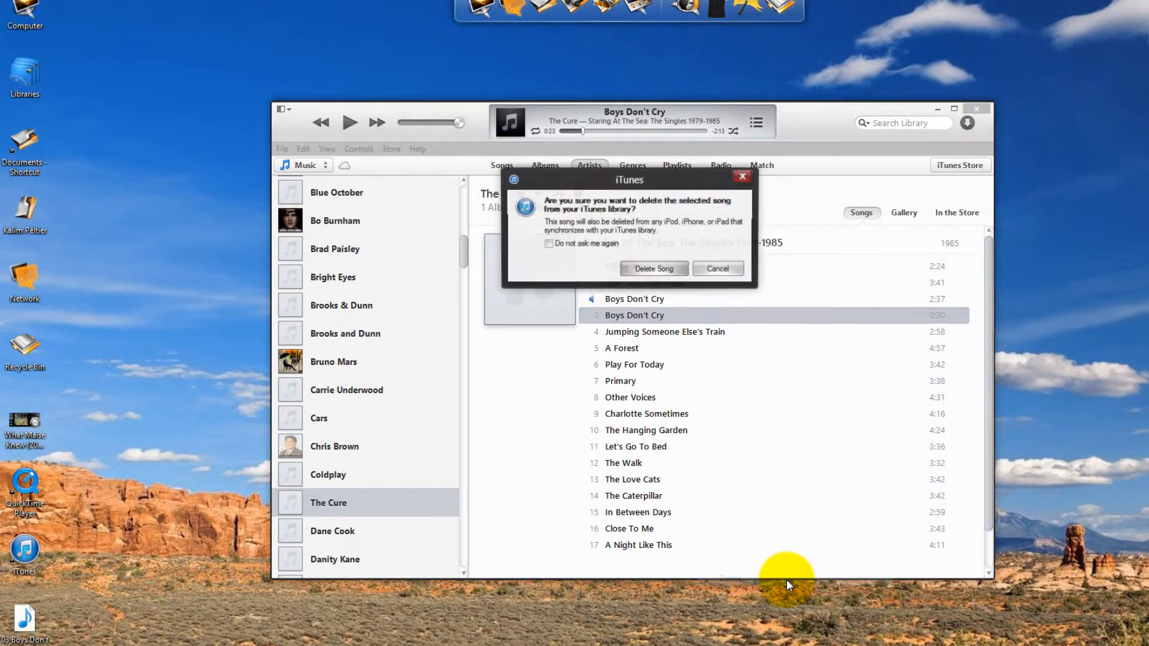
{"action": "left_click", "coordinate": [655, 270]}
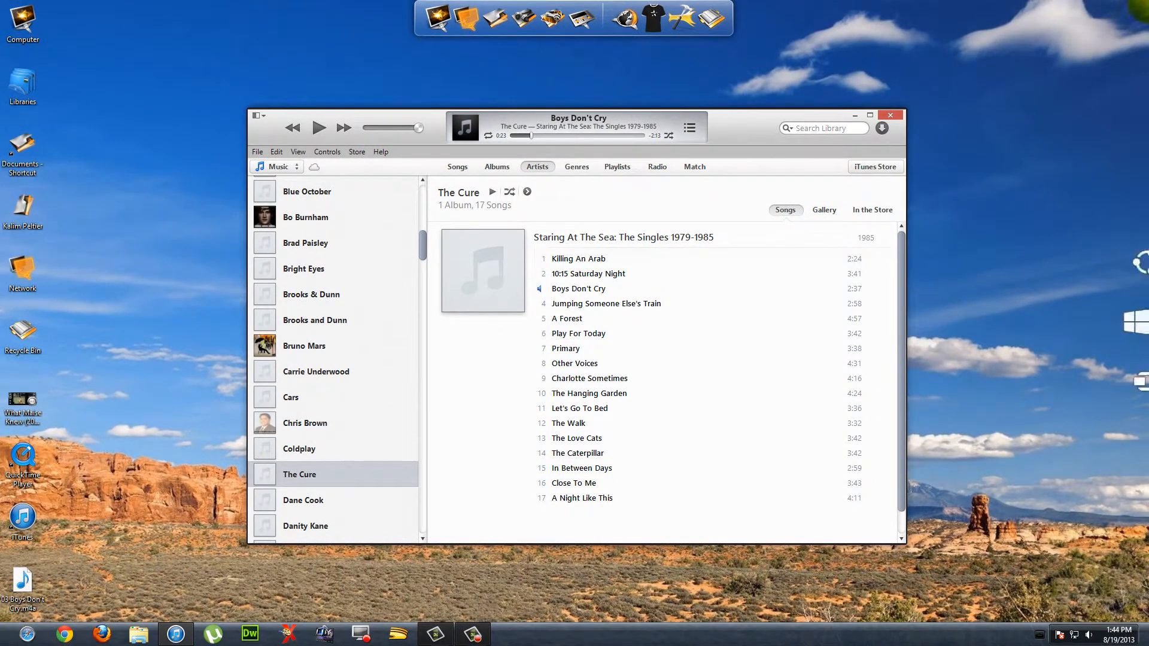
Step: Search the Windows settings for "folder o" and open Folder Options
{"action": "mouse_move", "coordinate": [1144, 211]}
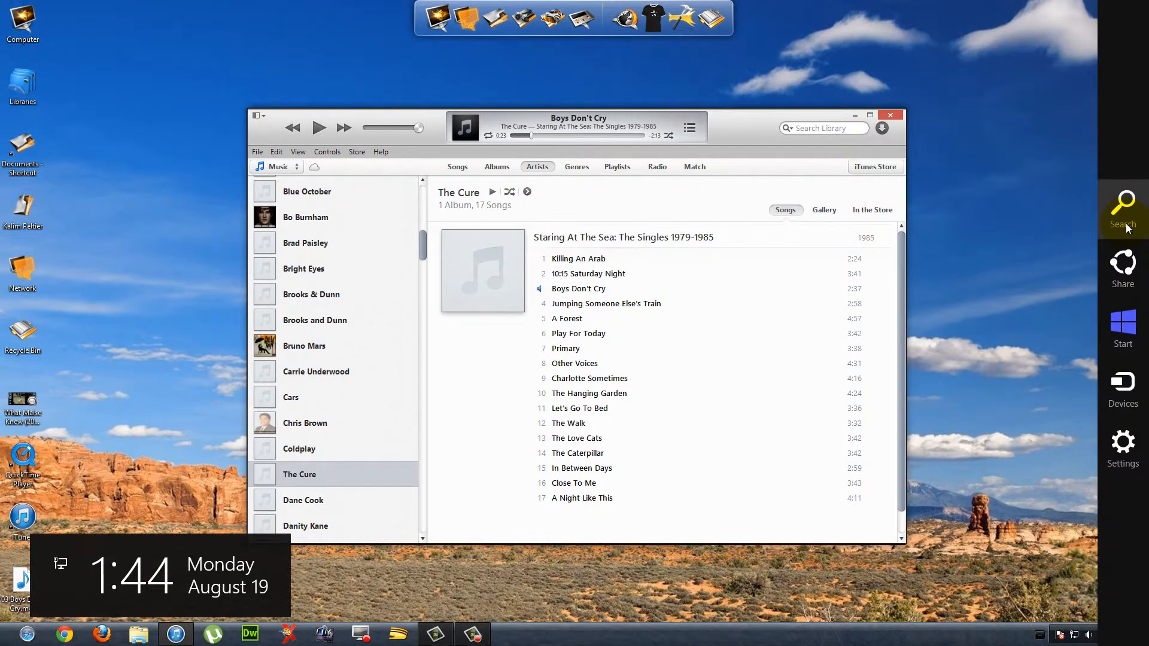
{"action": "left_click", "coordinate": [1123, 213]}
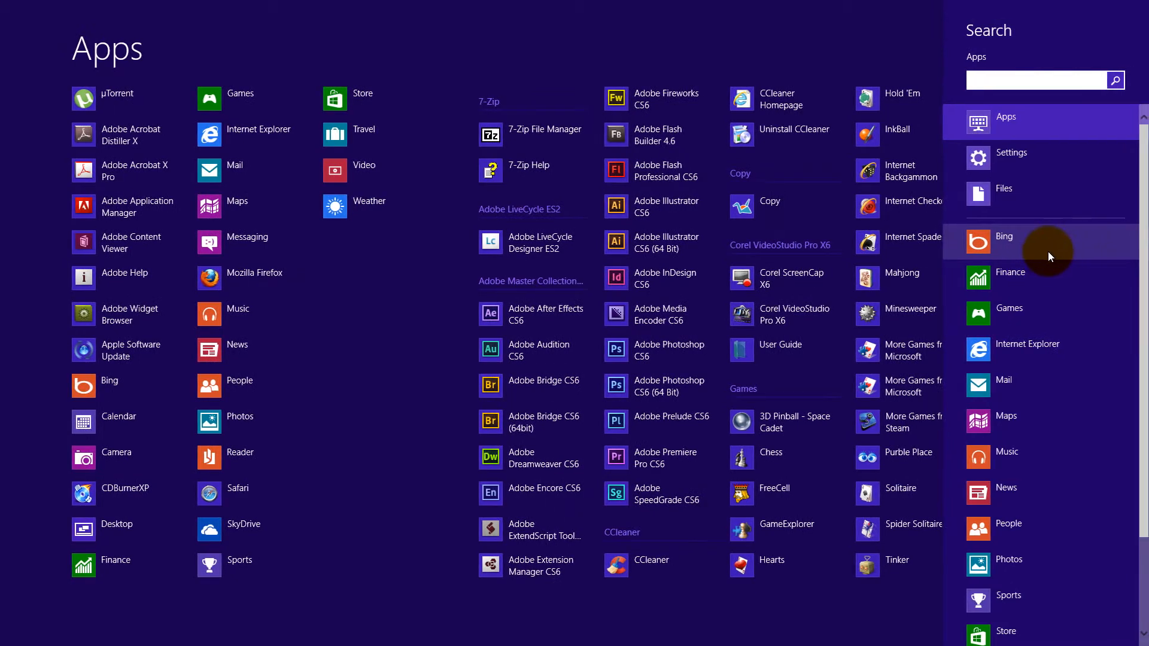
{"action": "type", "text": "f"}
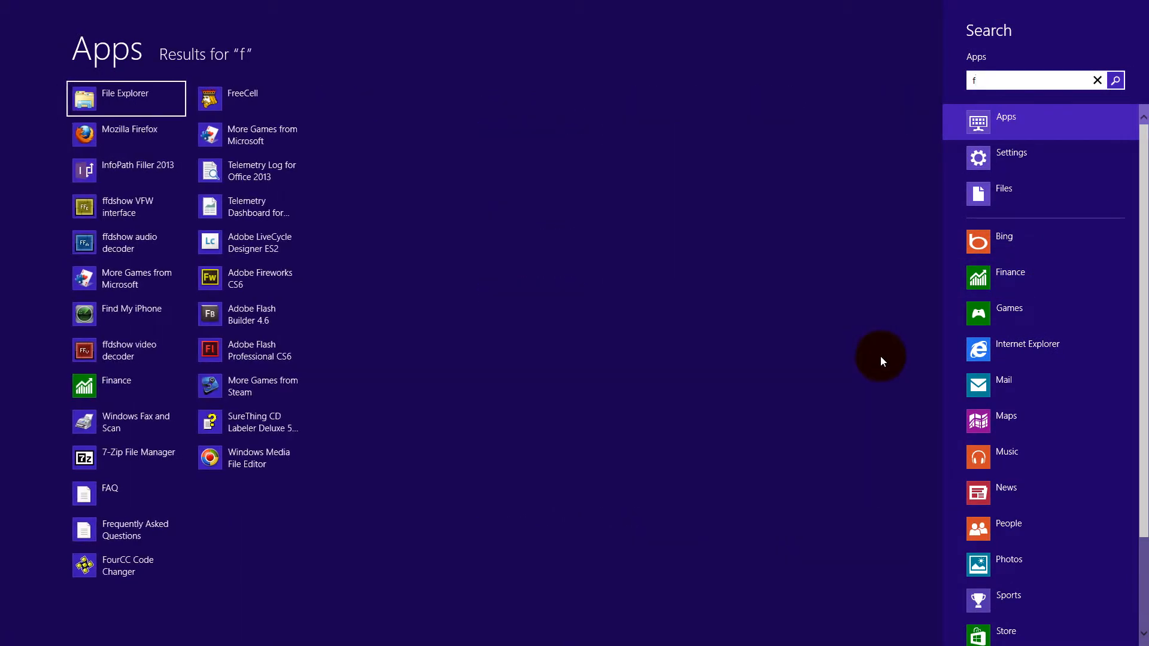
{"action": "type", "text": "older "}
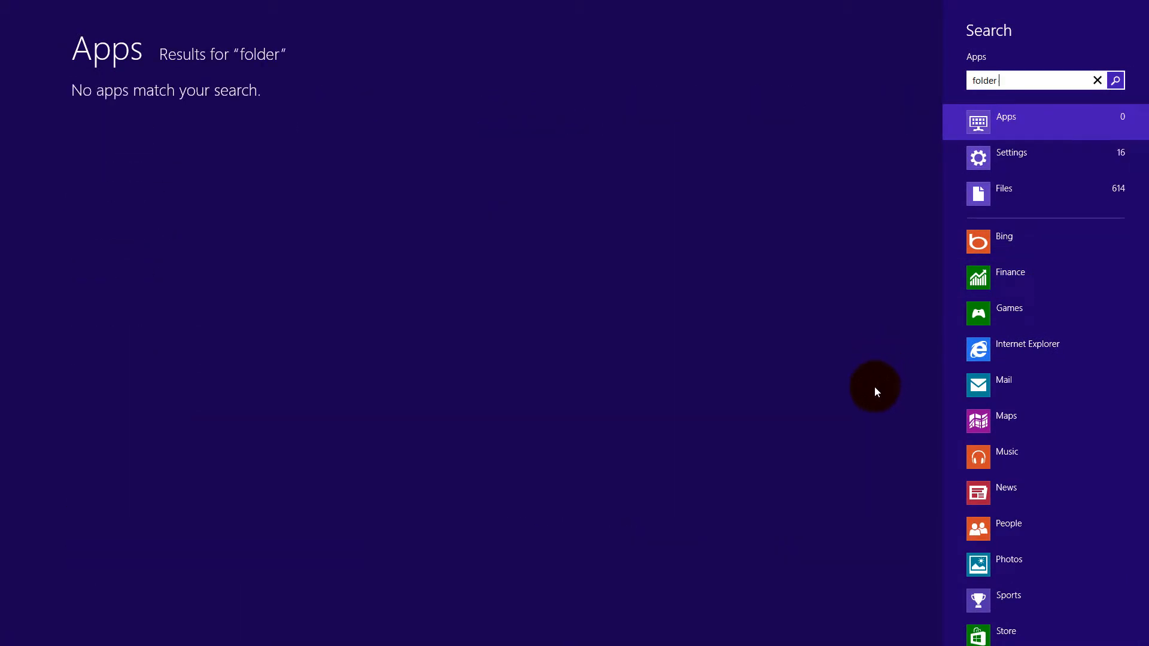
{"action": "type", "text": "o"}
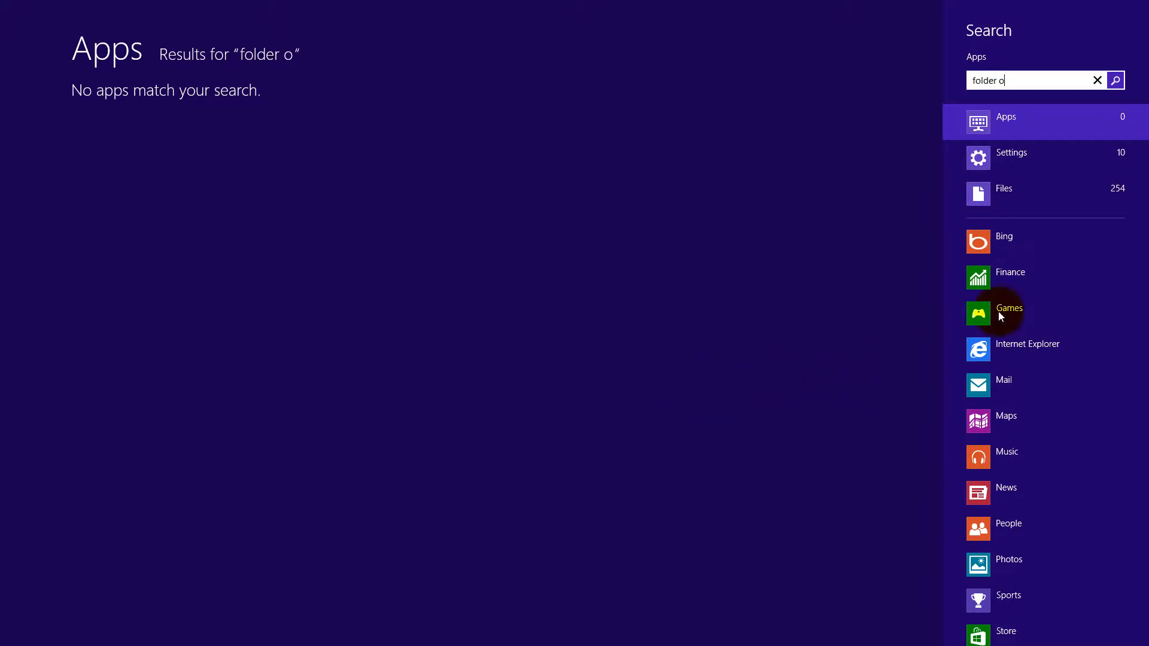
{"action": "left_click", "coordinate": [1014, 154]}
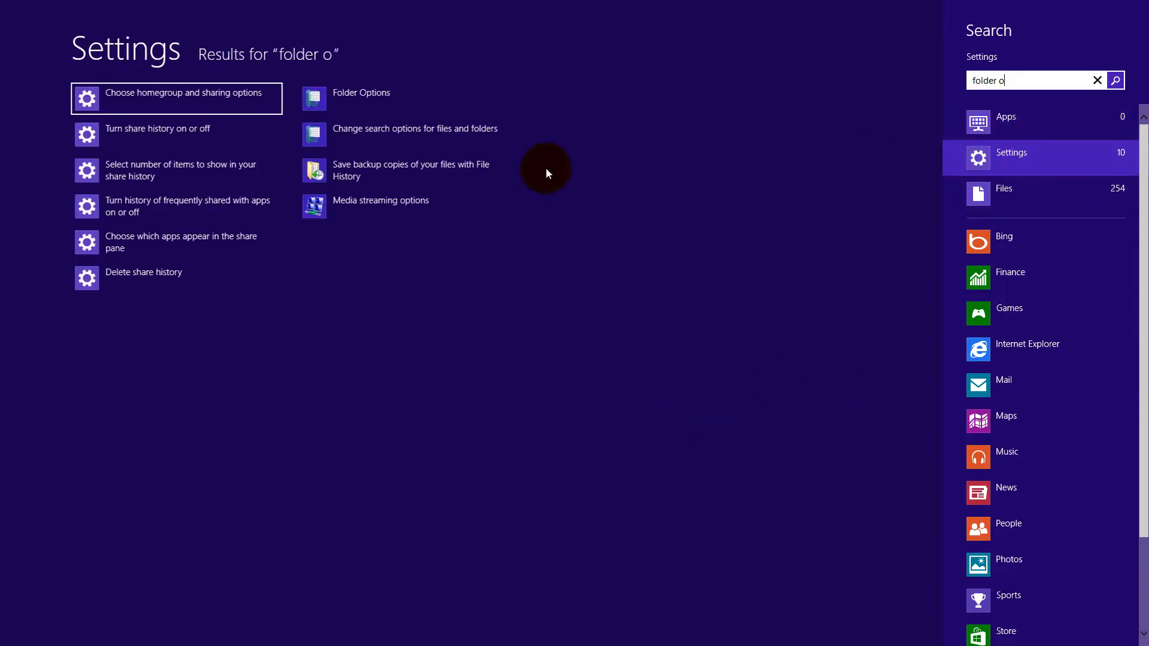
{"action": "left_click", "coordinate": [326, 97]}
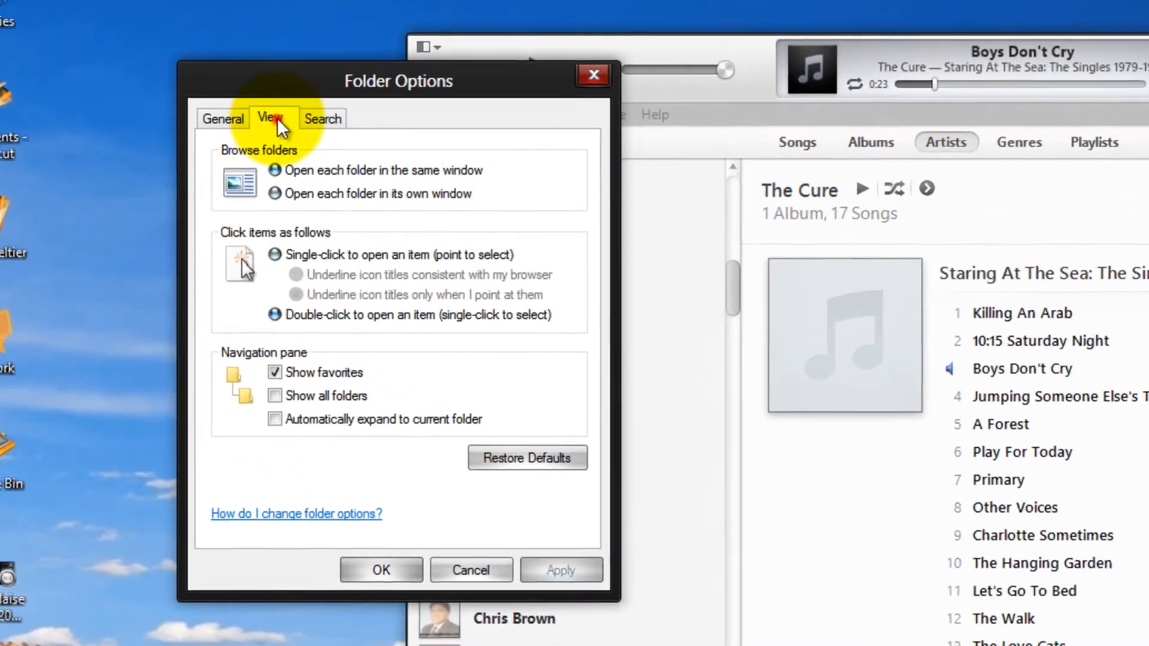
Step: Turn off "Hide extensions for known file types" in the folder view settings, apply it and close Folder Options
{"action": "left_click", "coordinate": [218, 137]}
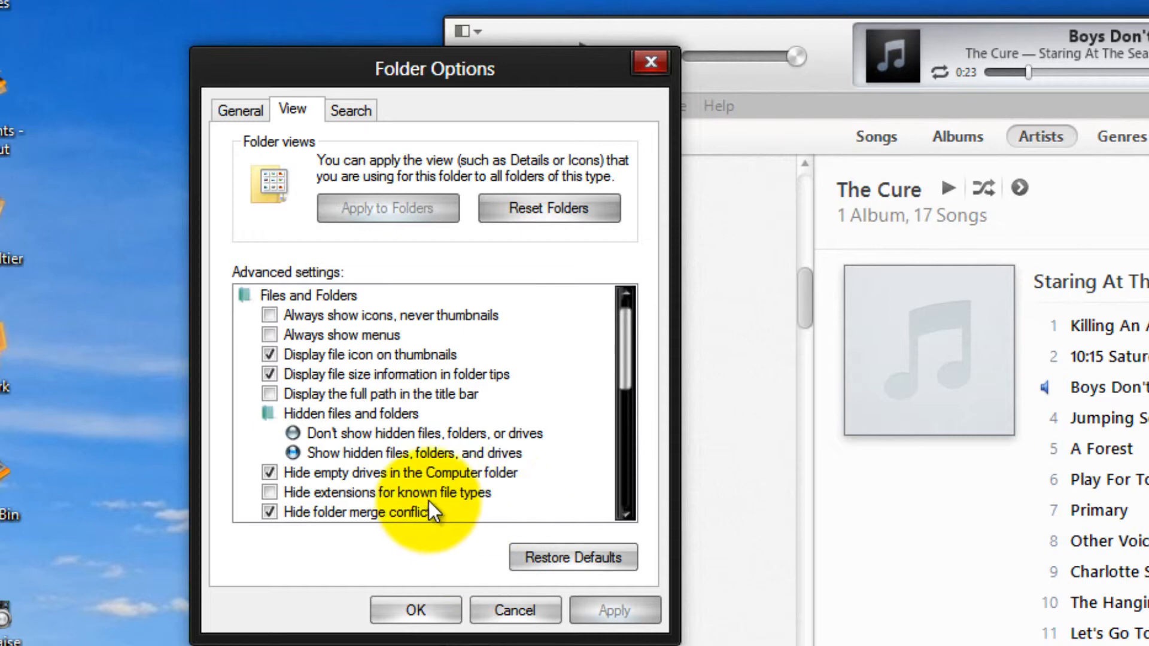
{"action": "left_click", "coordinate": [271, 493]}
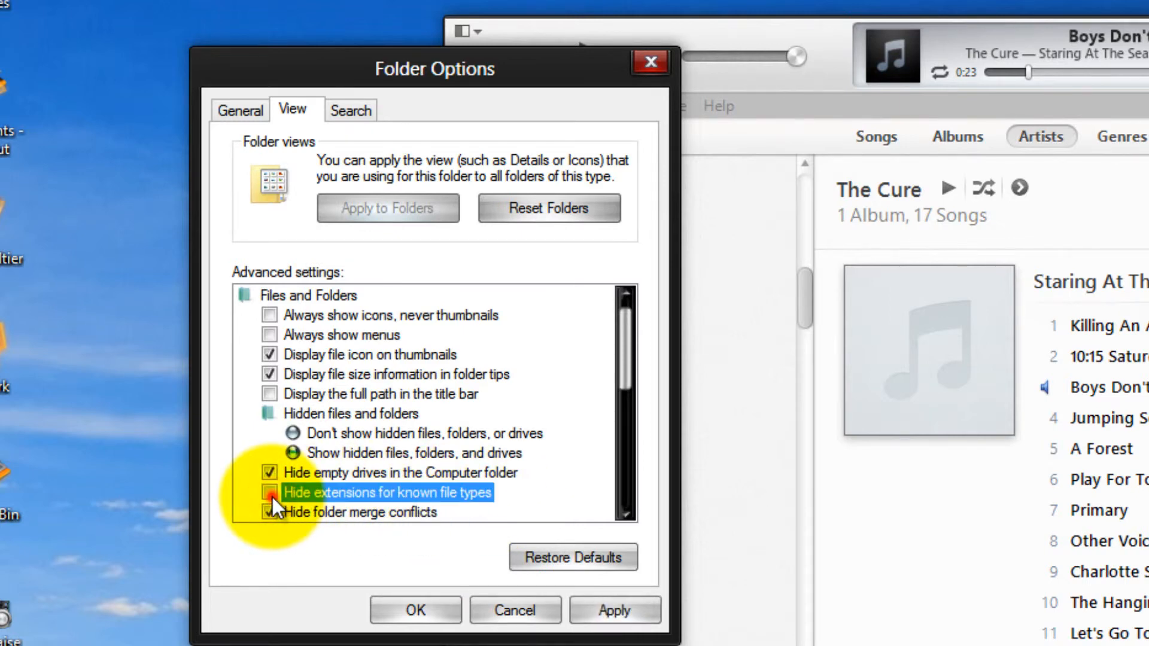
{"action": "left_click", "coordinate": [608, 609]}
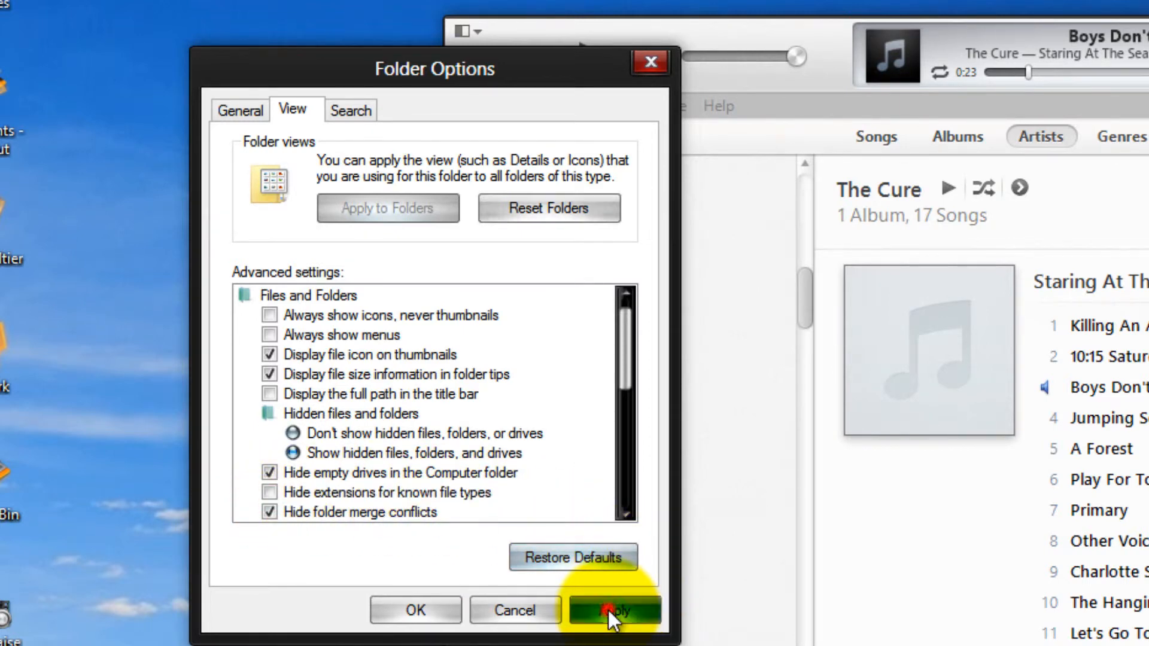
{"action": "left_click", "coordinate": [426, 614]}
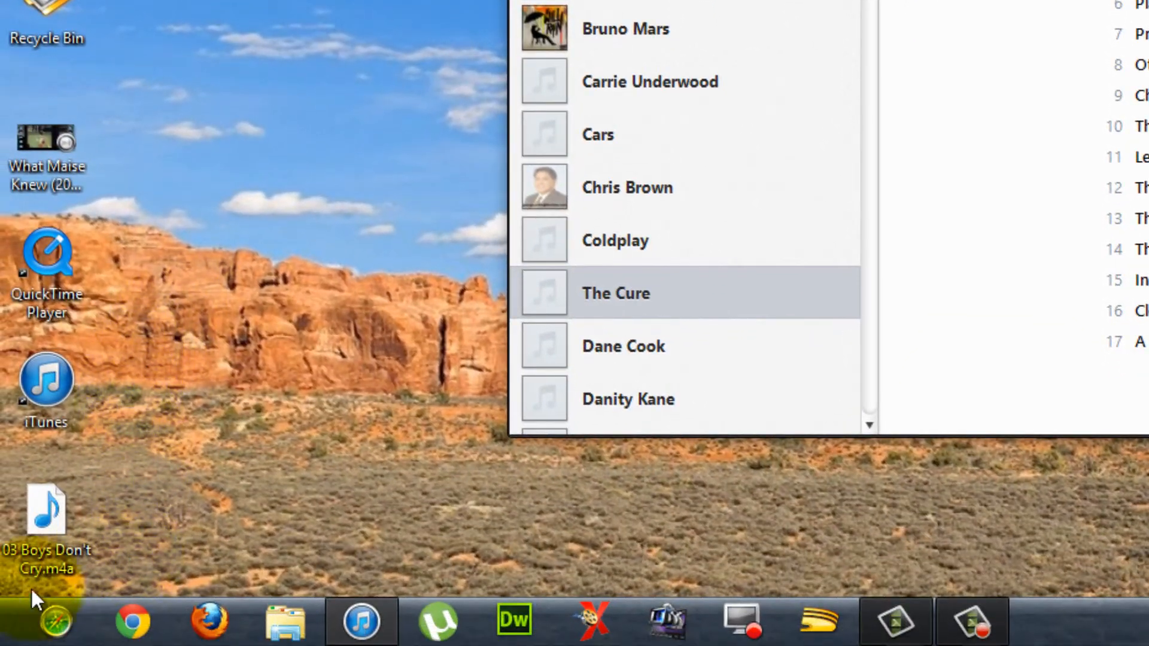
Step: Rename the desktop file to 03 Boys Don't Cry.m4r, changing only its extension, and accept the extension change
{"action": "left_click", "coordinate": [35, 567]}
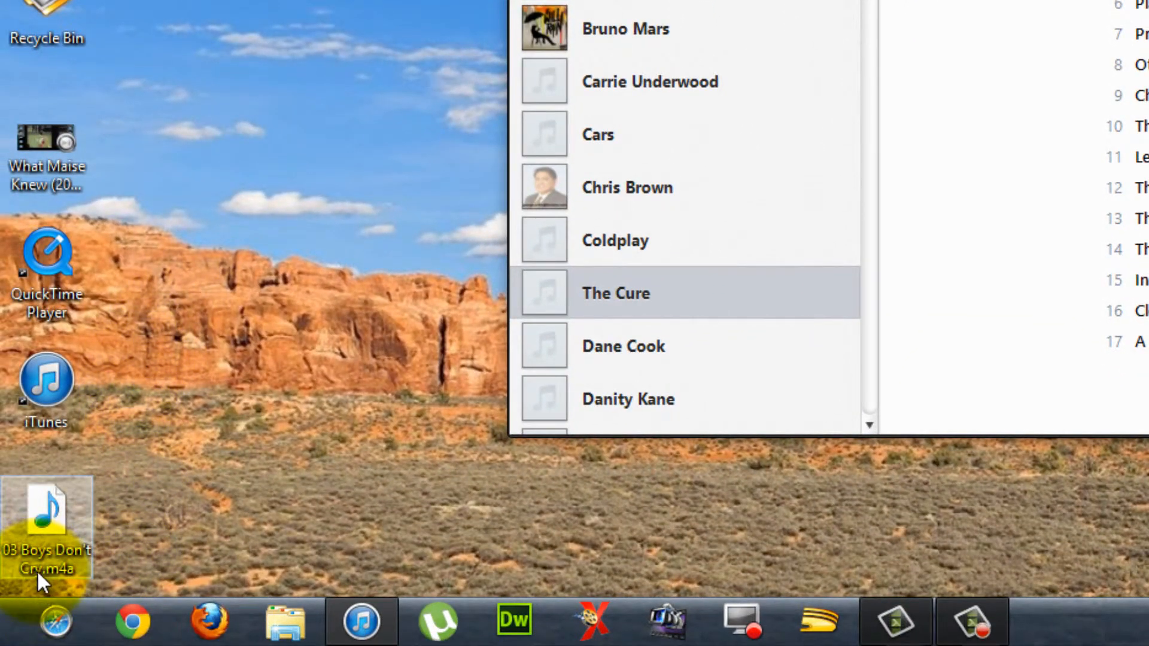
{"action": "left_click", "coordinate": [40, 569]}
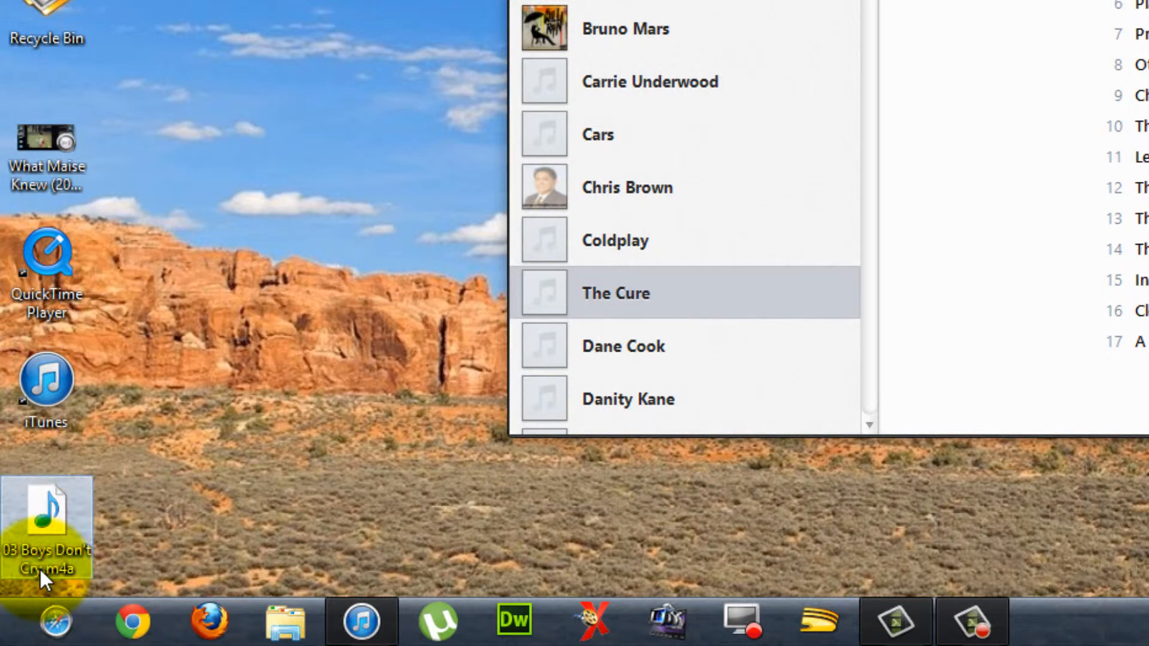
{"action": "left_click", "coordinate": [40, 568]}
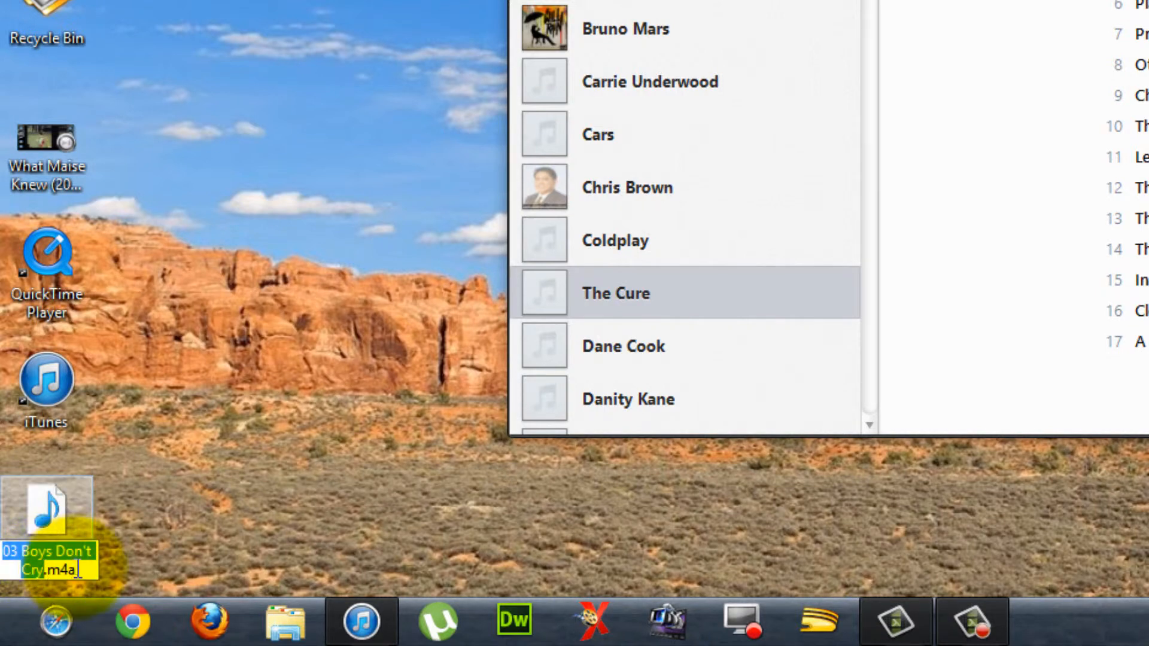
{"action": "left_click", "coordinate": [99, 569]}
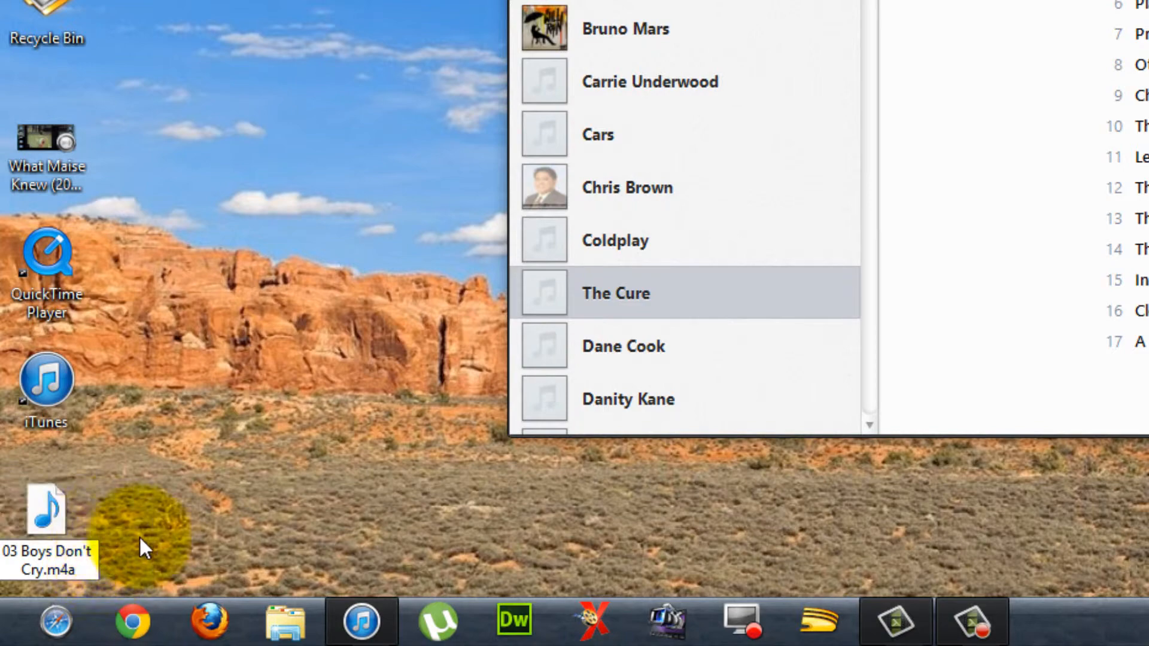
{"action": "key", "text": "BackSpace"}
{"action": "type", "text": "r"}
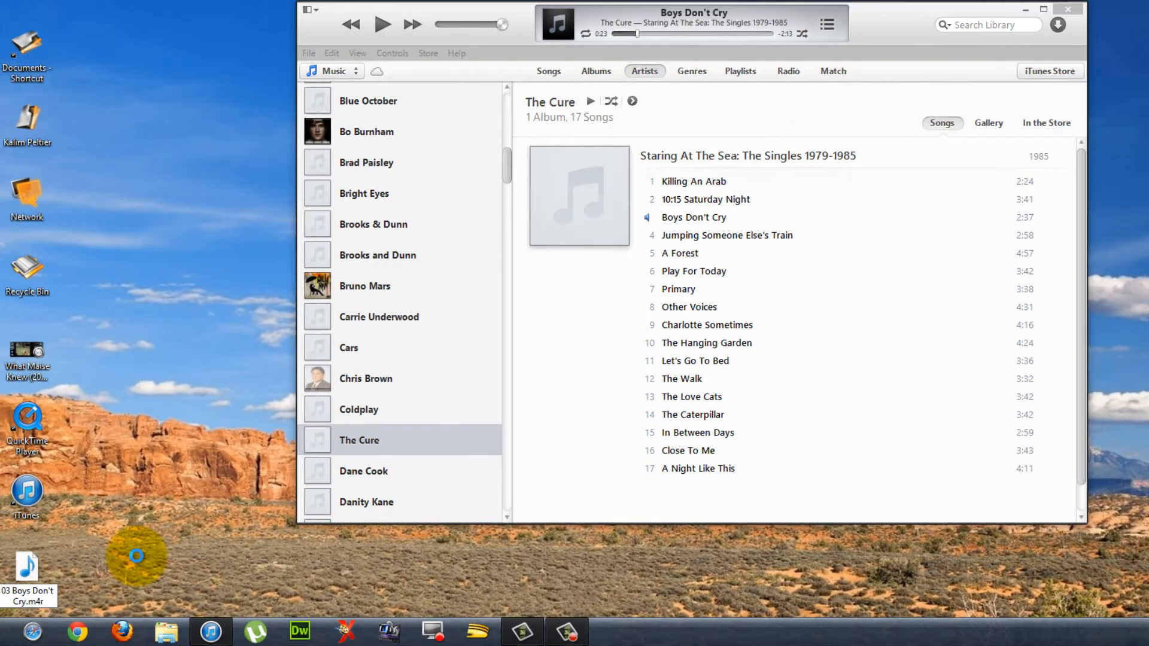
{"action": "left_click", "coordinate": [235, 491]}
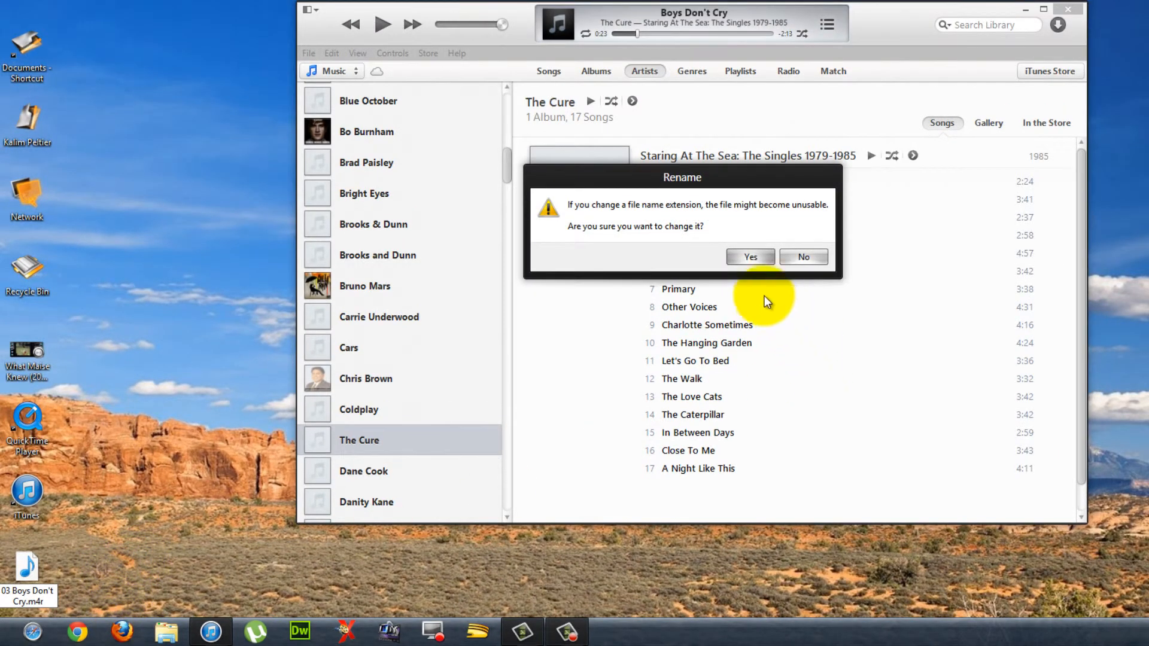
{"action": "left_click", "coordinate": [763, 253]}
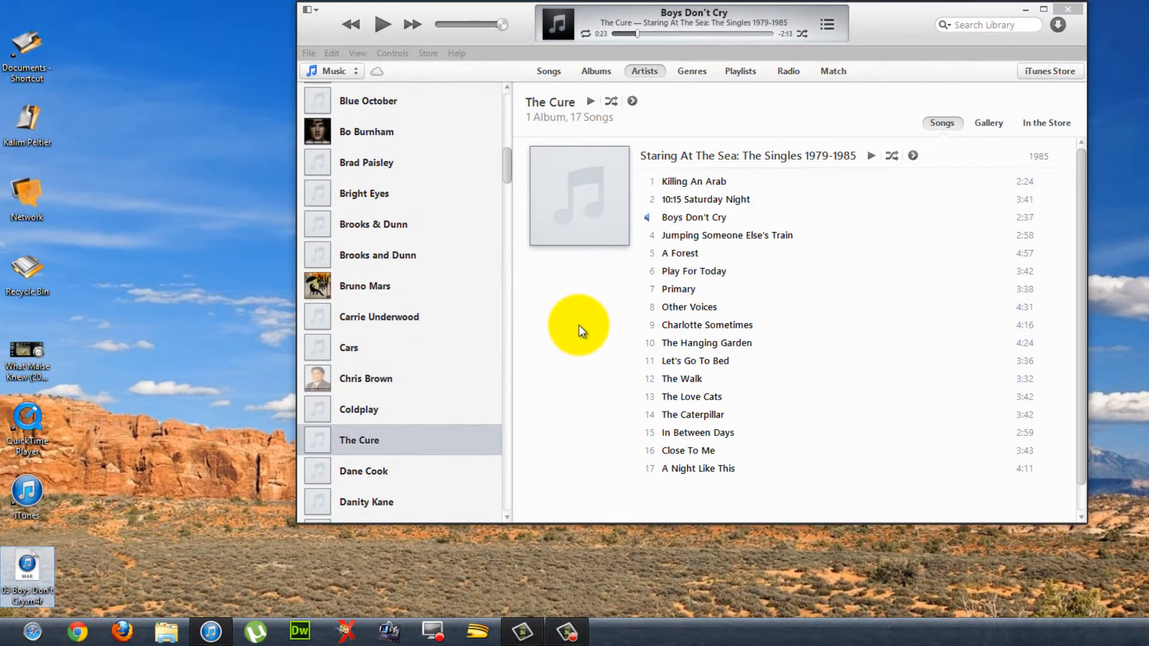
{"action": "left_click", "coordinate": [157, 555]}
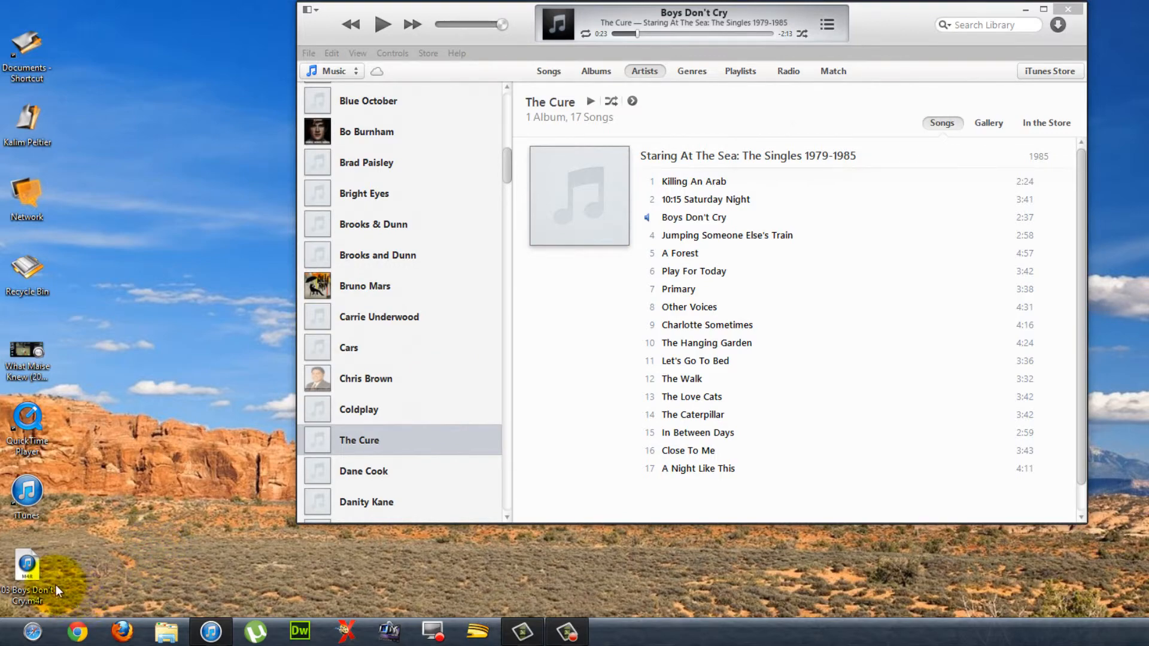
Step: Open 03 Boys Don't Cry.m4r from the desktop in iTunes and pause its playback
{"action": "mouse_move", "coordinate": [30, 568]}
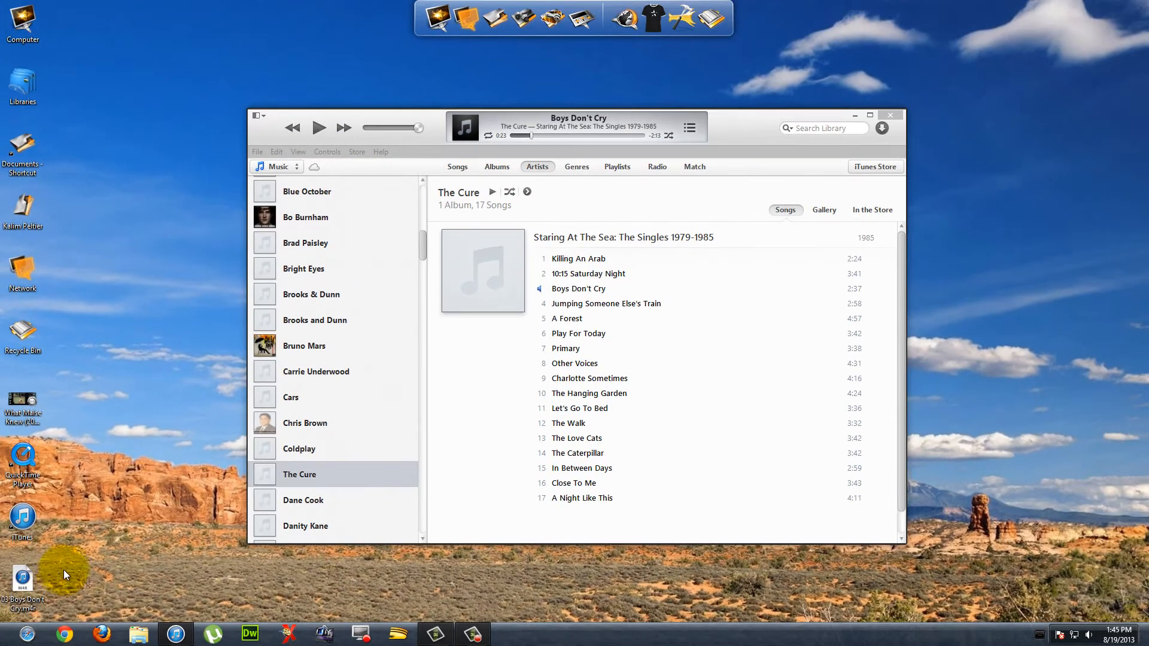
{"action": "double_click", "coordinate": [24, 582]}
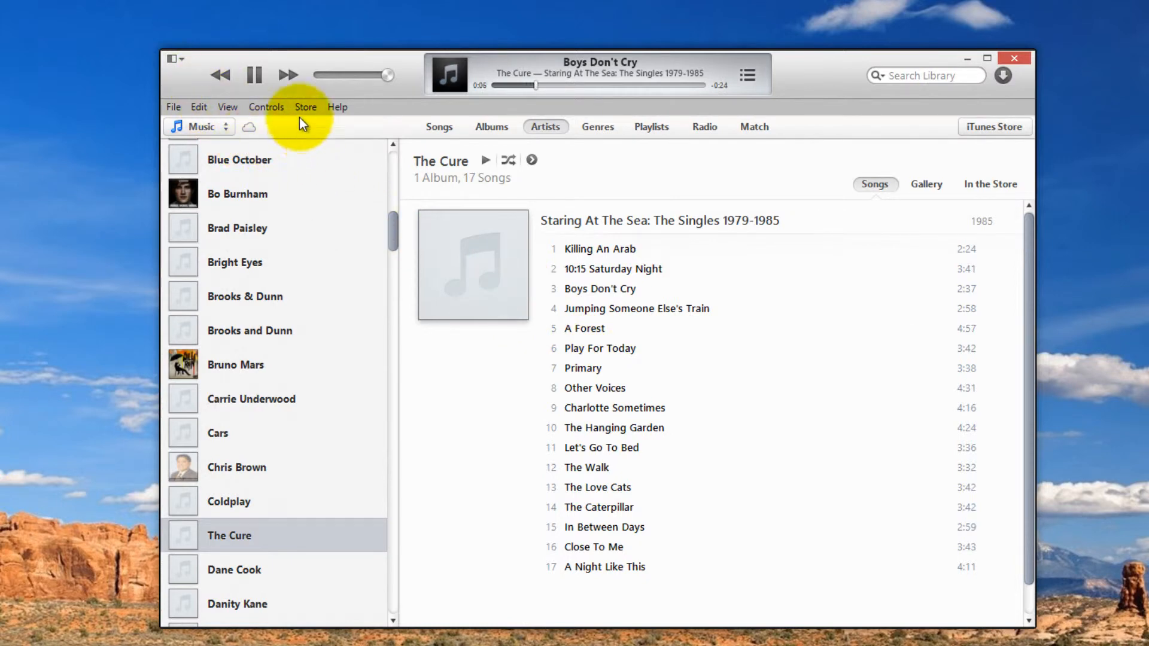
{"action": "left_click", "coordinate": [253, 76]}
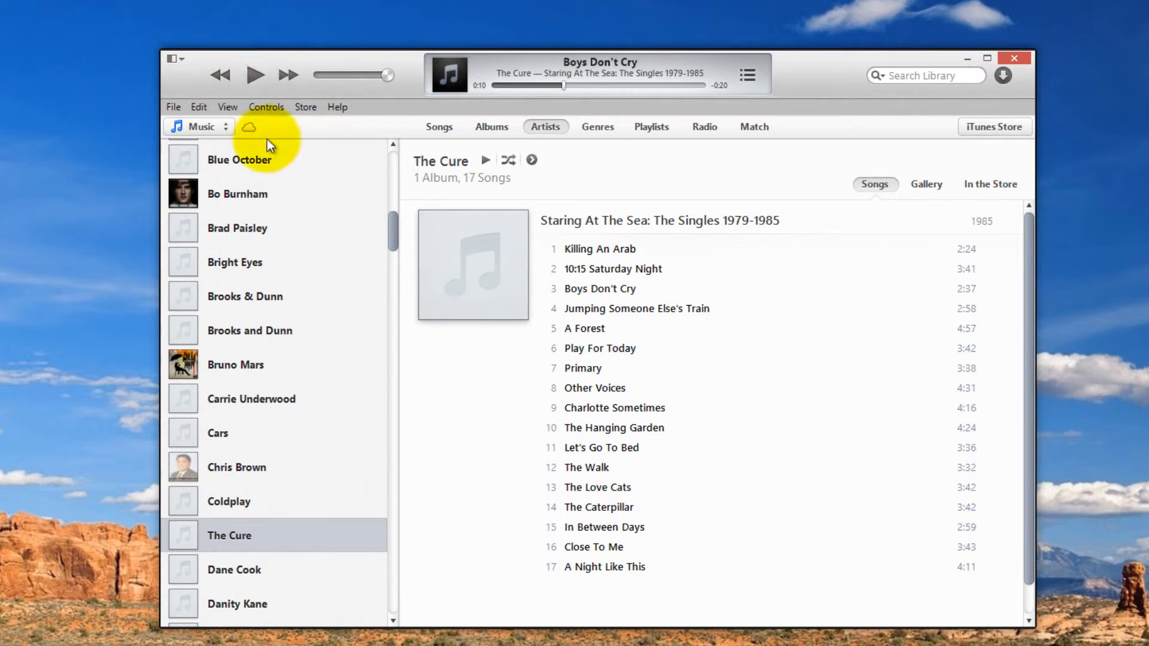
Step: Switch the library from Music to Tones and check the Boys Don't Cry entry there
{"action": "left_click", "coordinate": [228, 127]}
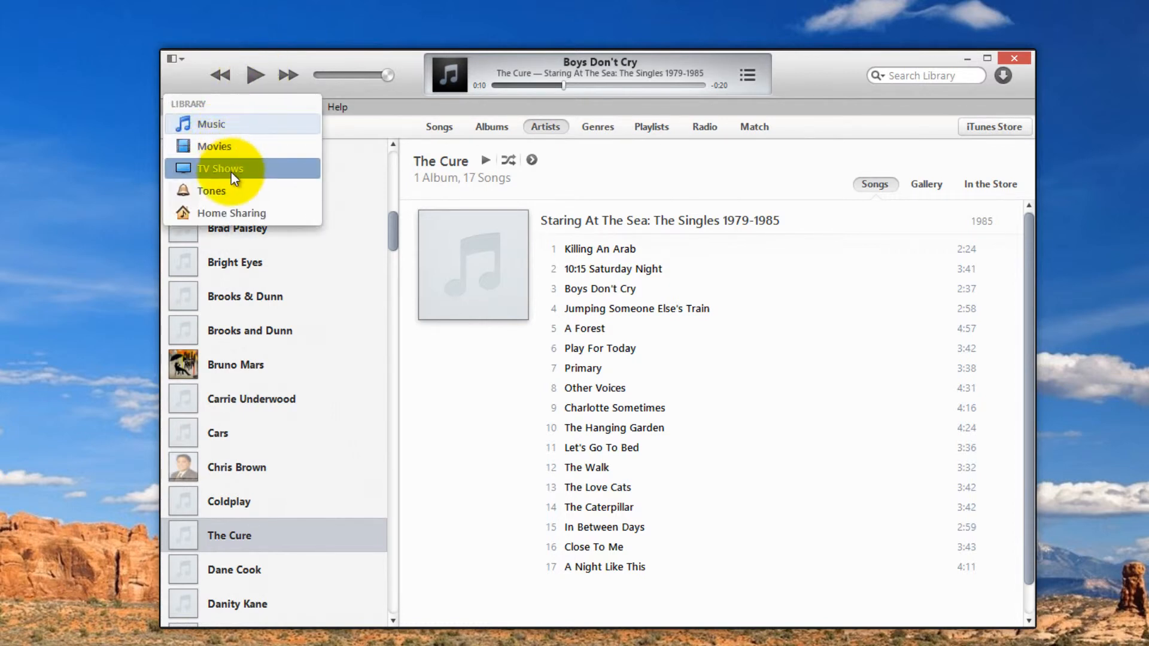
{"action": "left_click", "coordinate": [238, 189]}
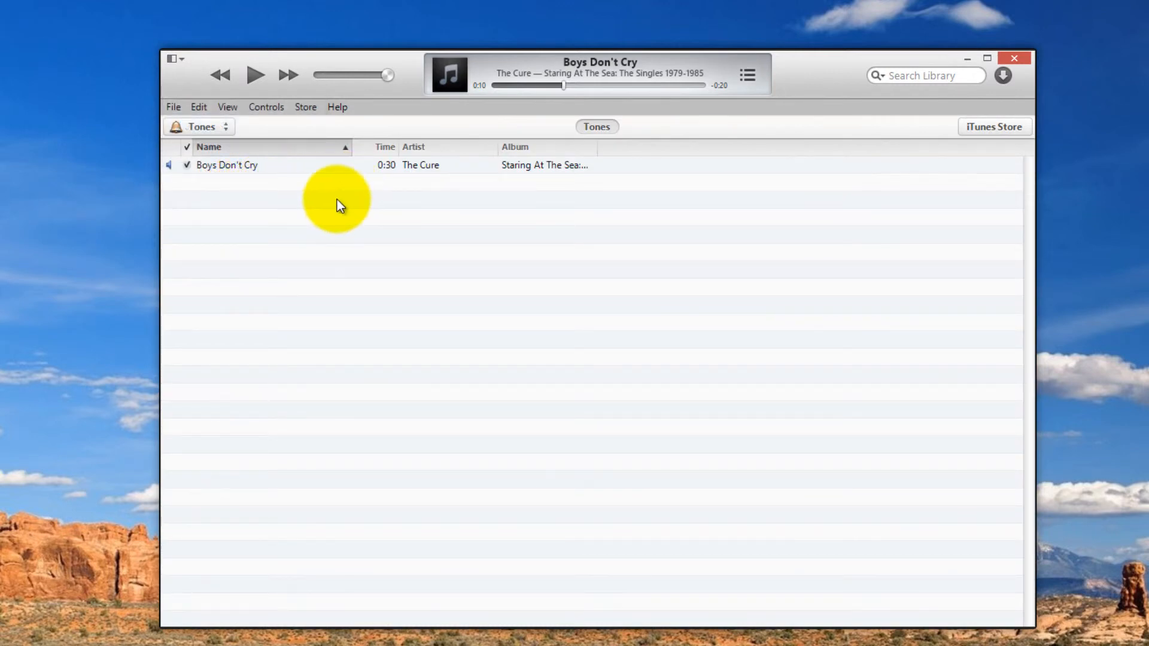
{"action": "left_click", "coordinate": [275, 167]}
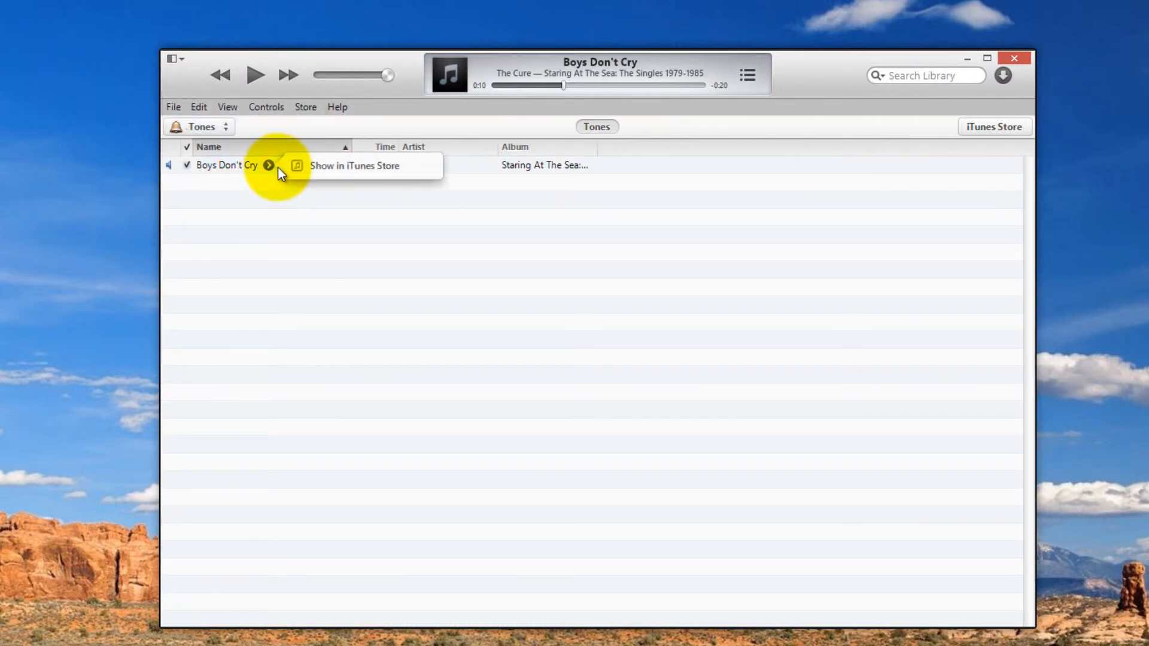
{"action": "left_click", "coordinate": [289, 224]}
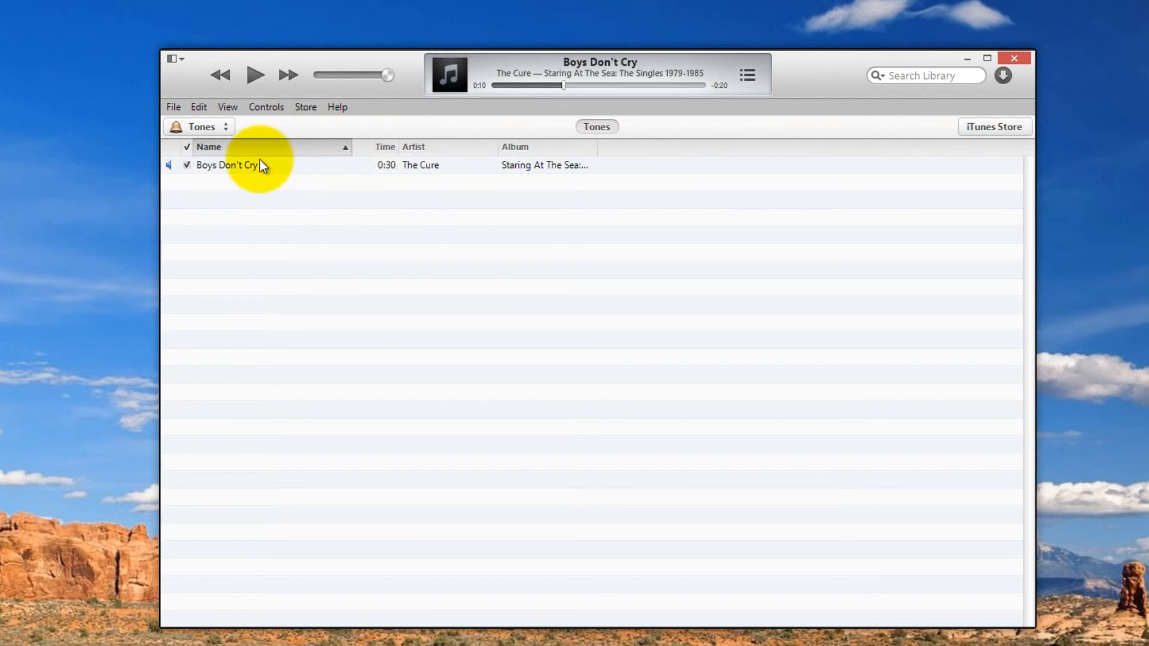